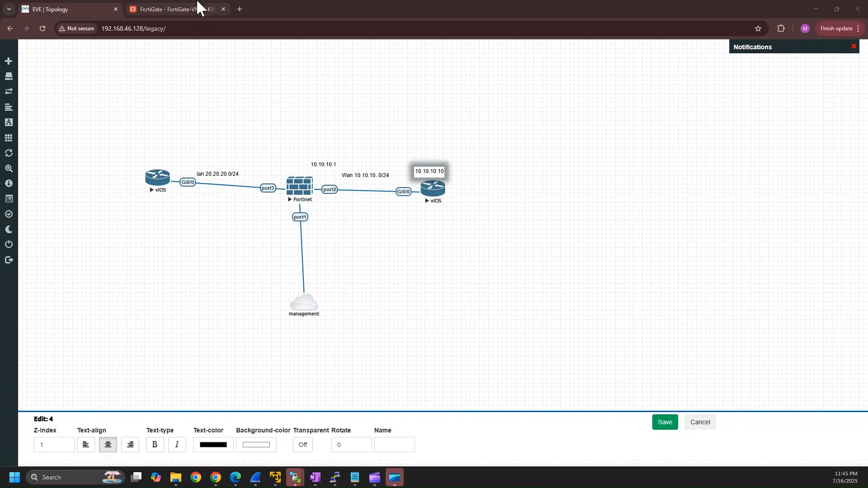
# Review the firewall's network interface list in FortiGate and compare it with the lab topology in EVE
pyautogui.click(192, 1)
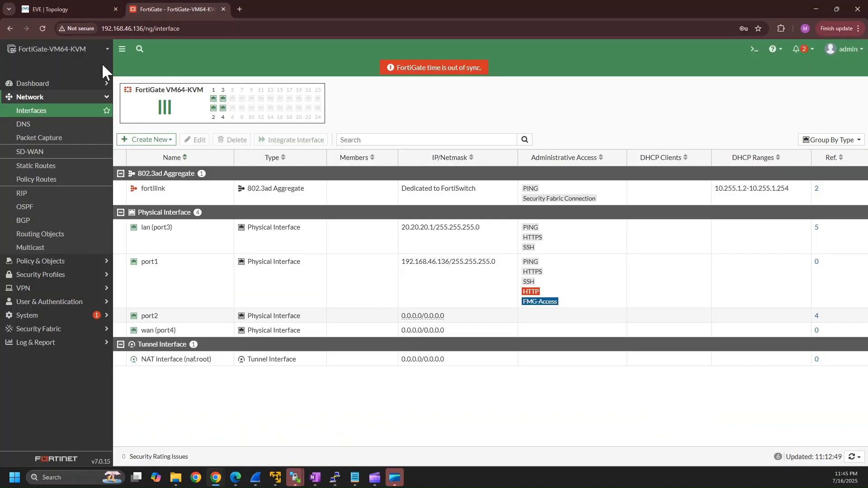
pyautogui.click(90, 84)
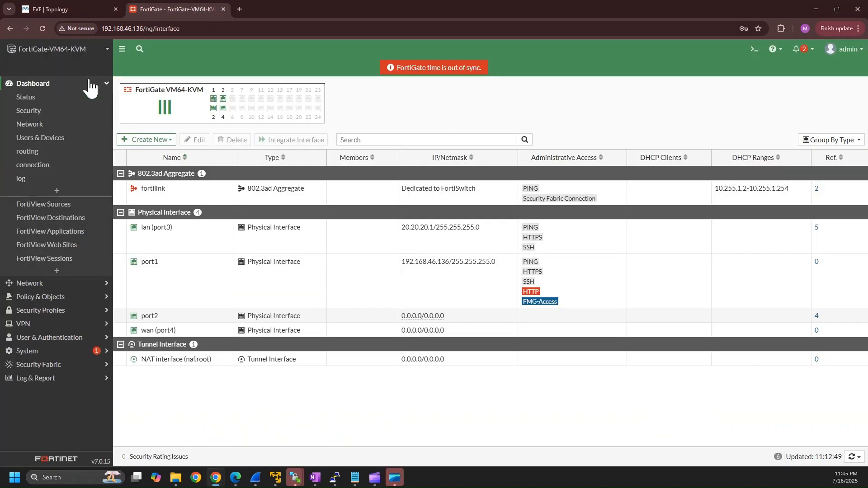
pyautogui.click(102, 83)
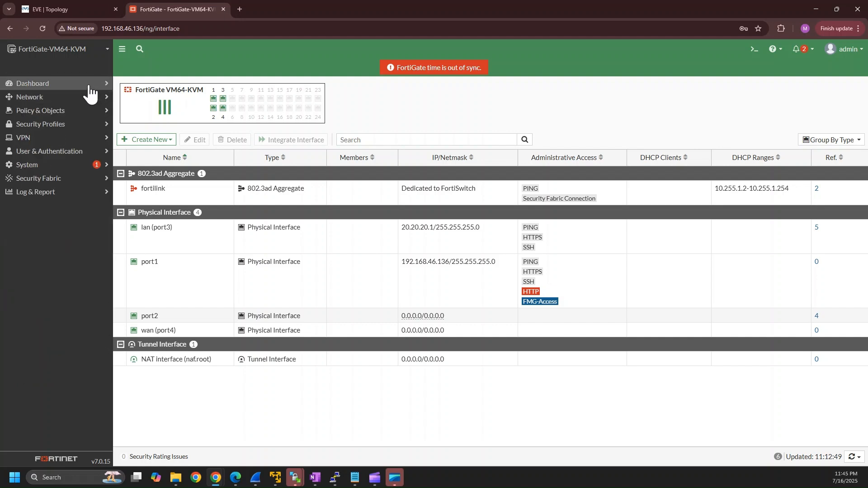
pyautogui.click(80, 86)
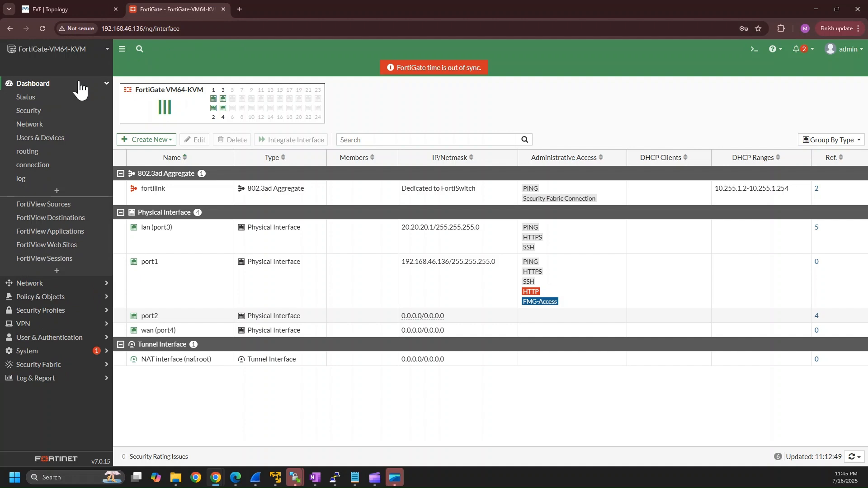
pyautogui.click(102, 84)
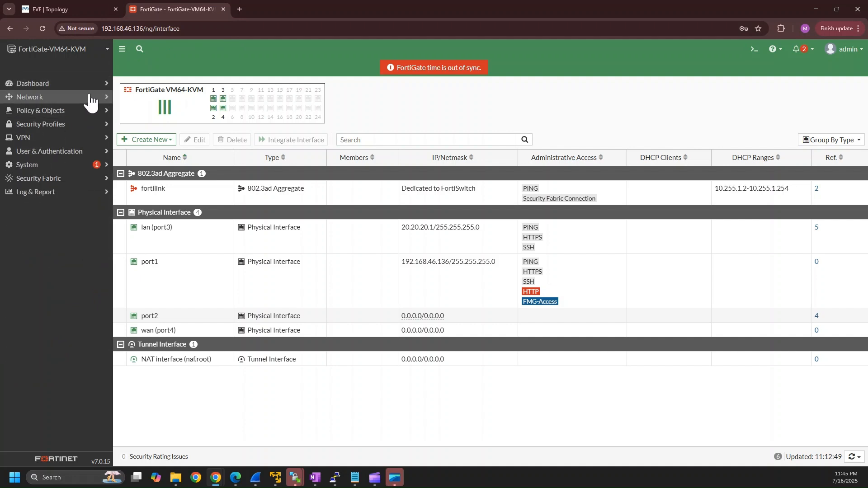
pyautogui.click(90, 97)
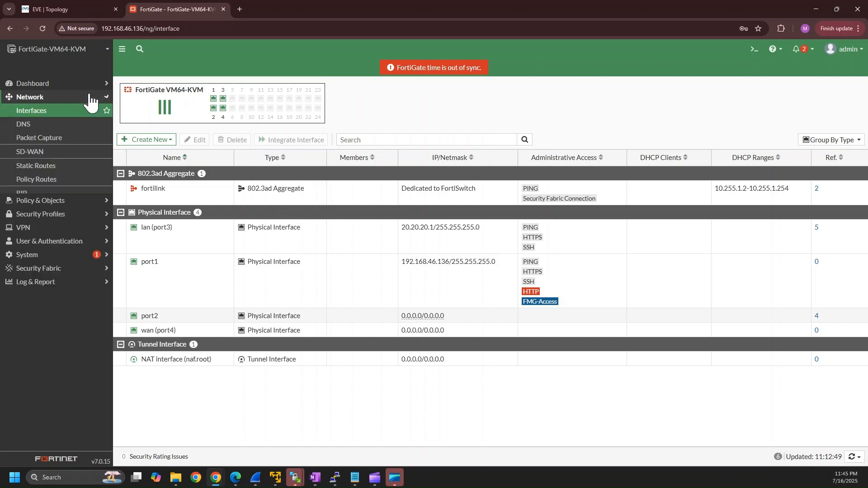
pyautogui.click(67, 113)
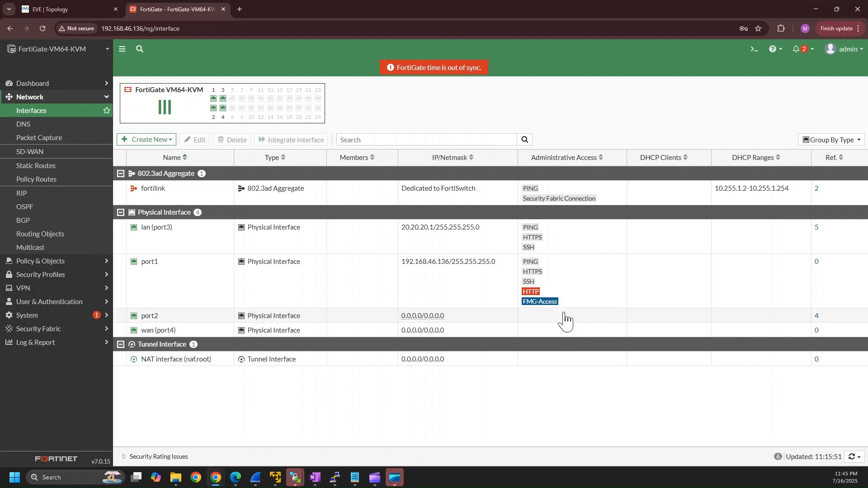
pyautogui.click(59, 8)
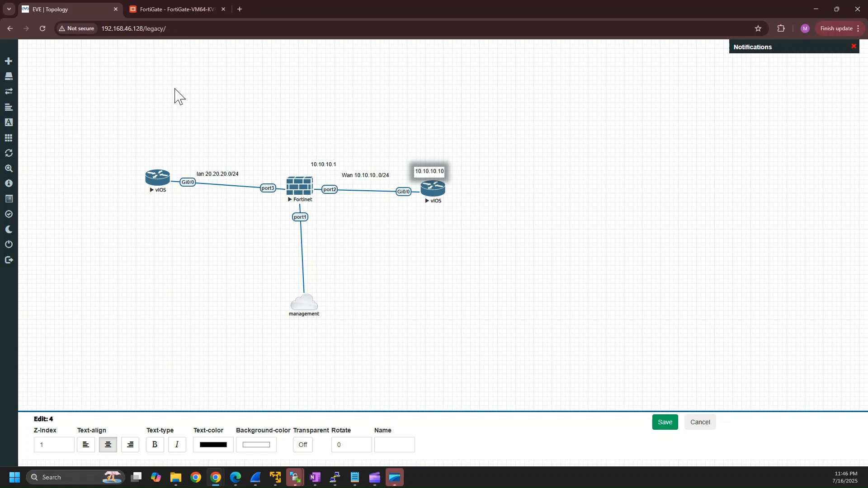
pyautogui.click(187, 8)
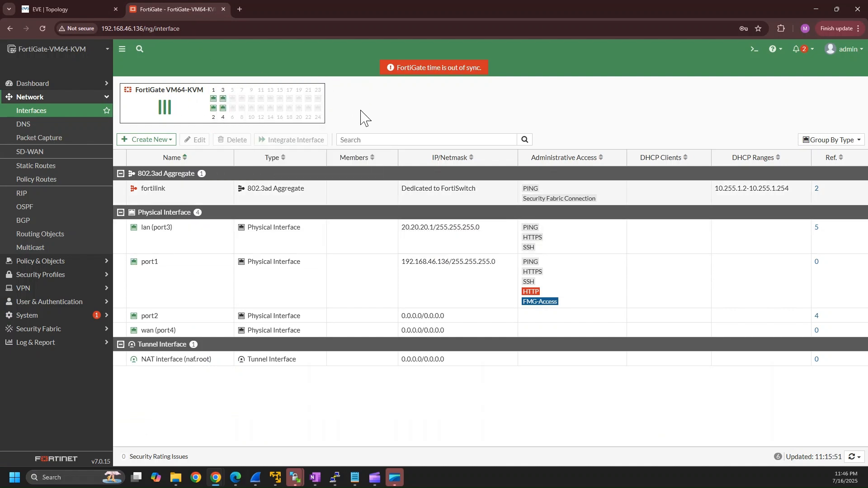
# Open the port2 interface for editing and set its alias to wan and its role to WAN
pyautogui.doubleClick(143, 319)
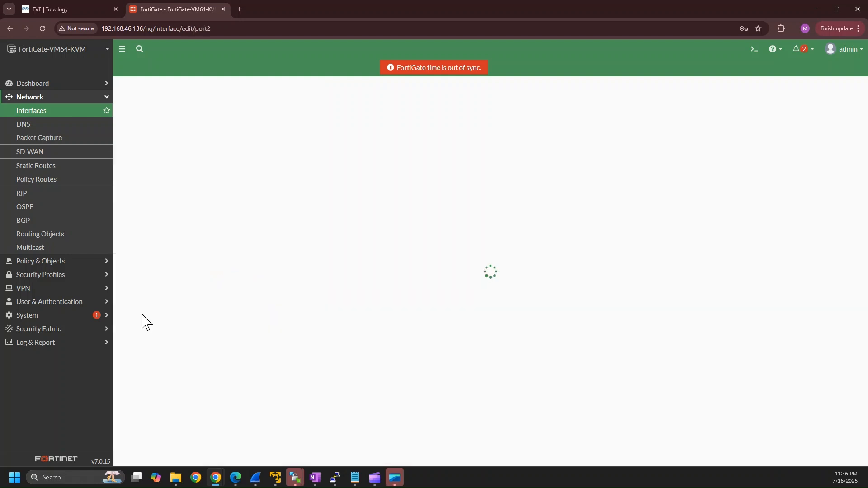
pyautogui.click(212, 118)
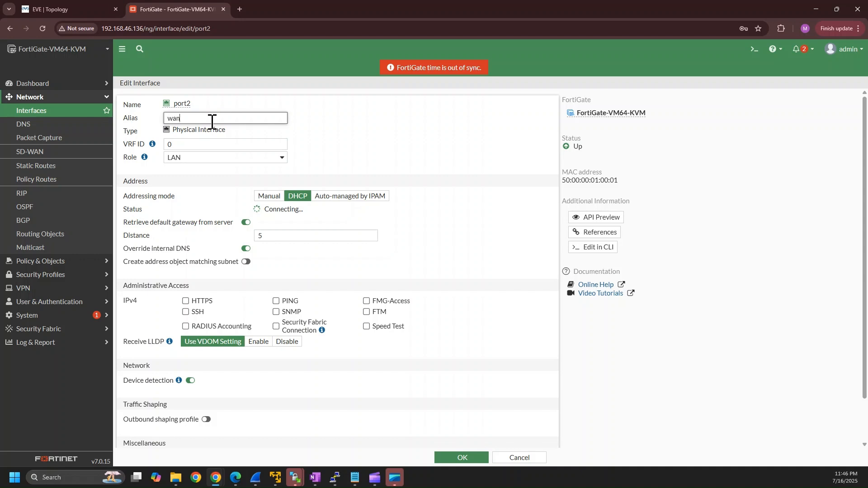
pyautogui.click(219, 157)
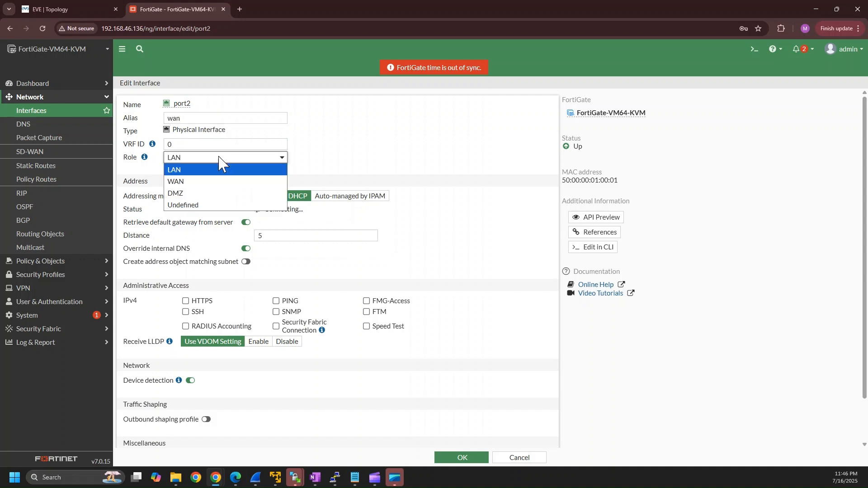
pyautogui.click(206, 182)
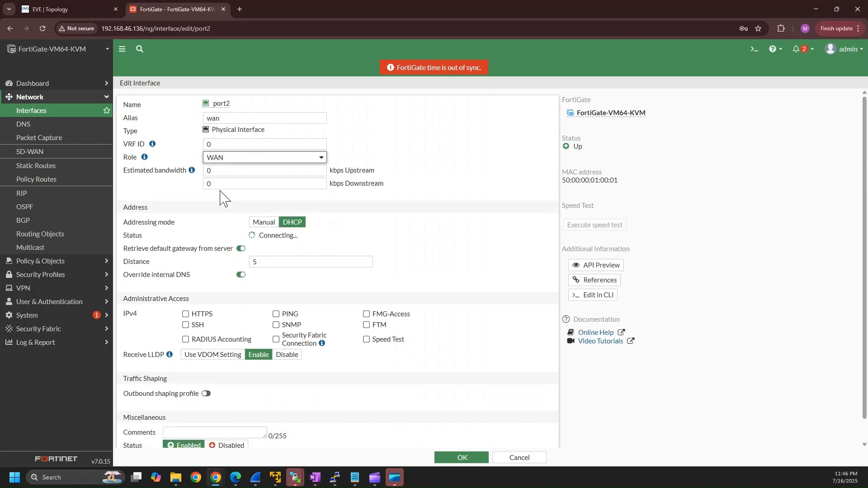
# Set port2 to manual addressing with the IP/Netmask 10.10.10.1/24
pyautogui.click(262, 223)
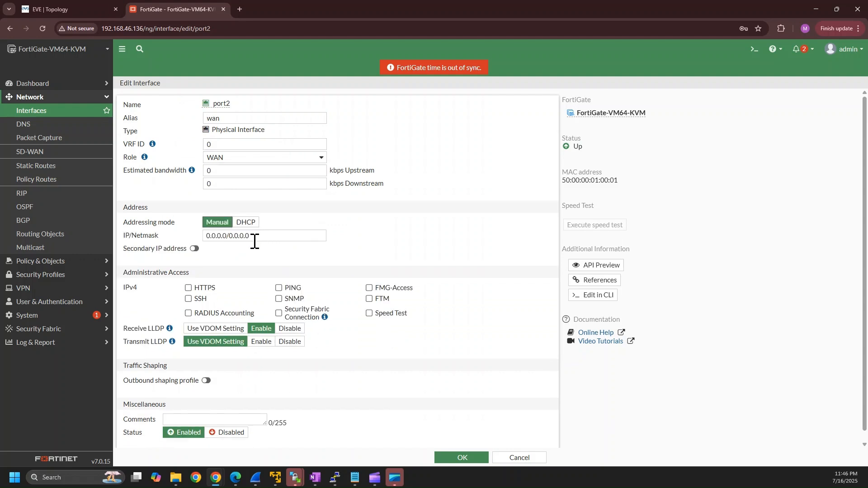
pyautogui.moveTo(253, 239); pyautogui.dragTo(196, 234)
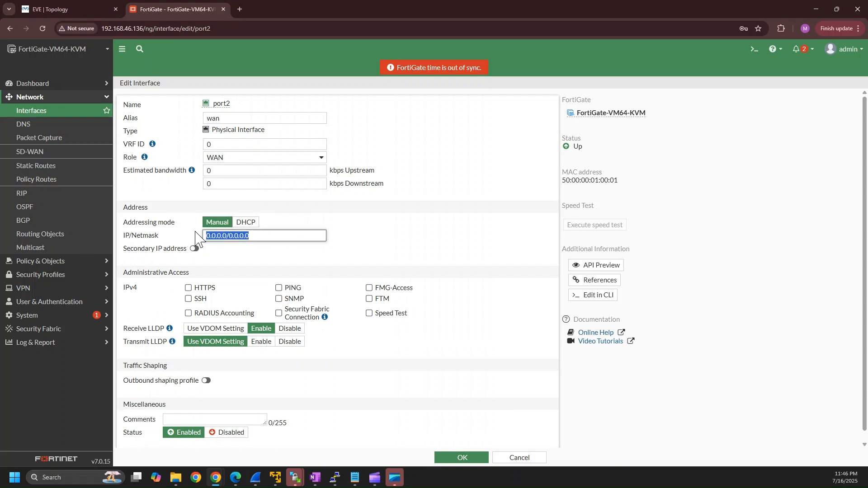
pyautogui.press('BackSpace')
pyautogui.write('10.10.10.1')
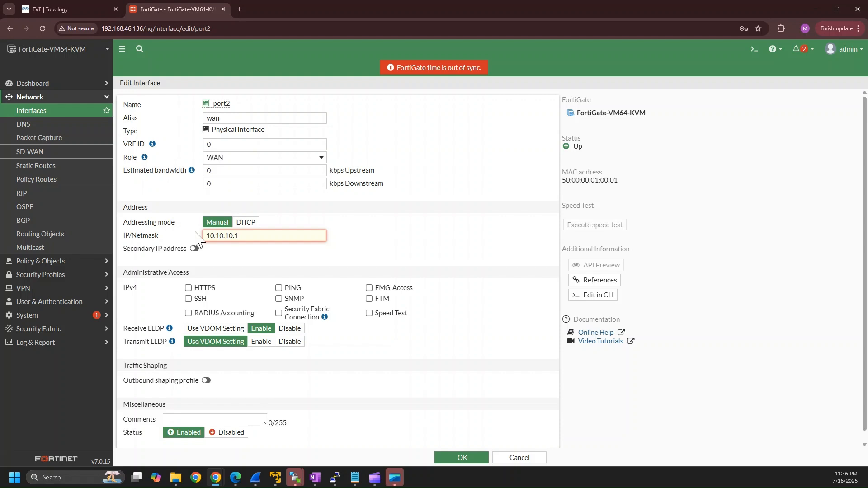
pyautogui.write('/24')
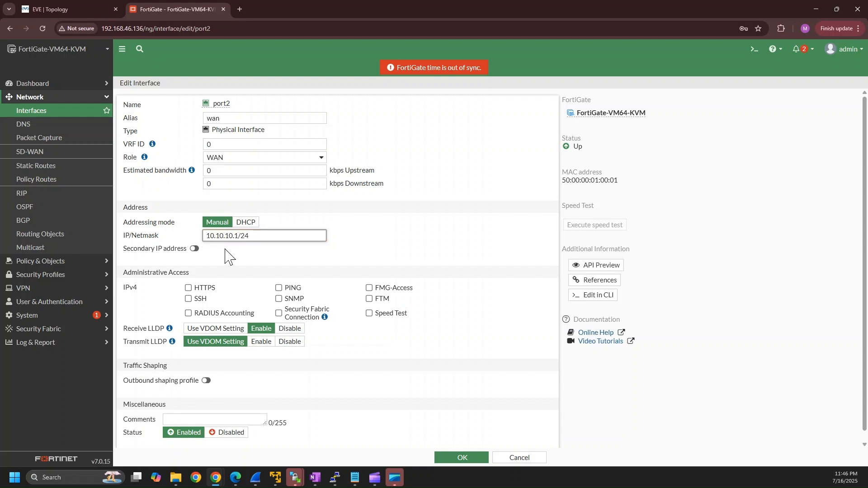
# Allow HTTPS, SSH and PING administrative access on port2 and save the interface settings
pyautogui.click(243, 274)
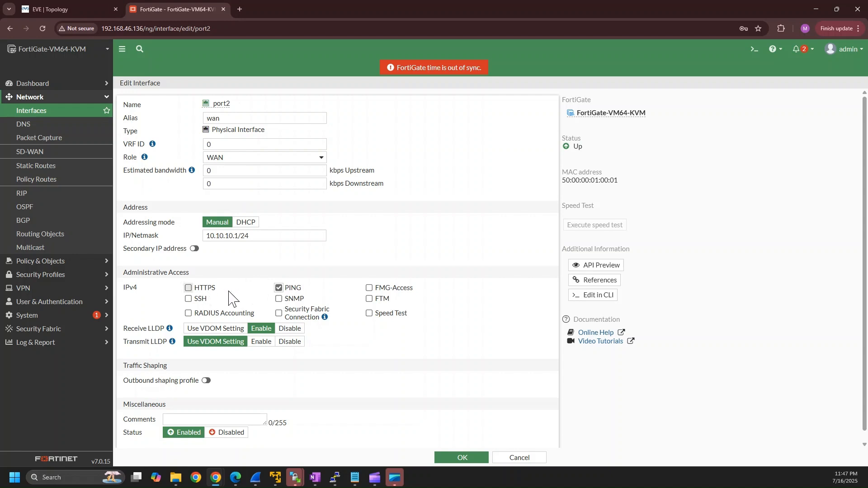
pyautogui.click(188, 299)
pyautogui.moveTo(866, 233); pyautogui.dragTo(866, 285)
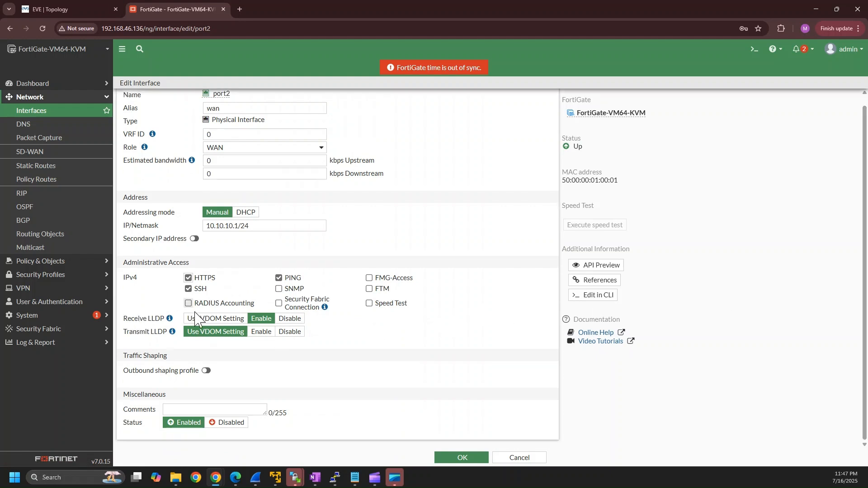
pyautogui.moveTo(169, 320)
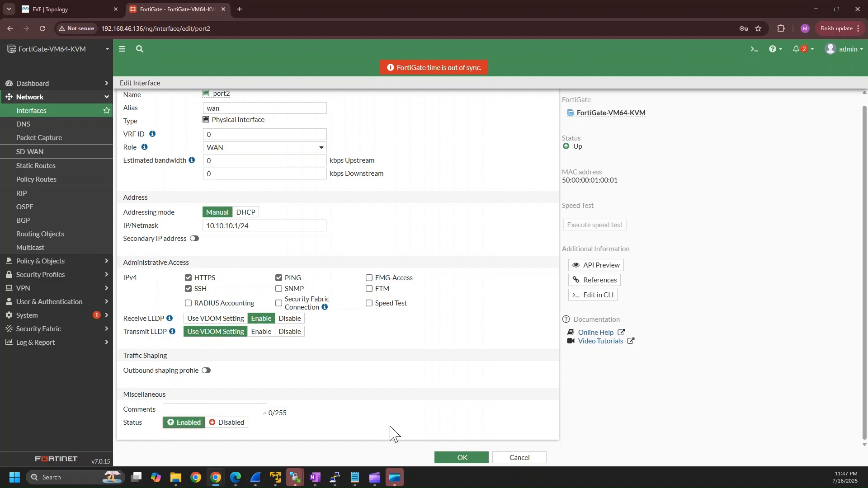
pyautogui.click(457, 458)
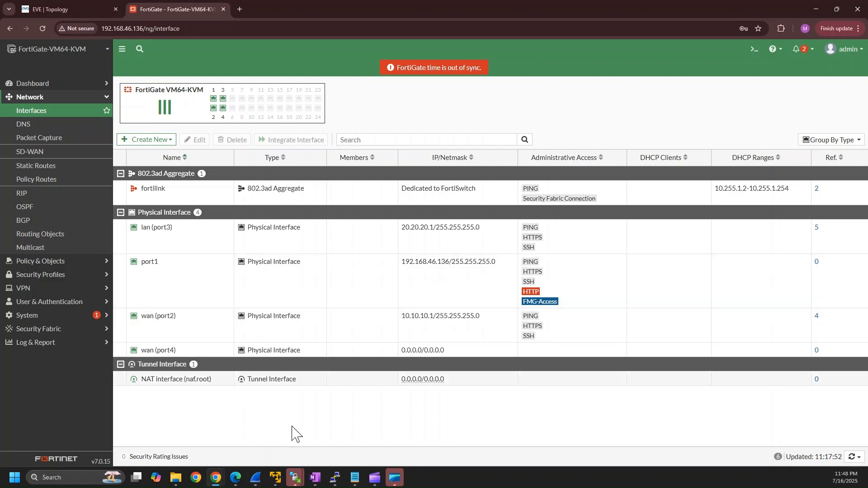
# Switch to the R-lan router's vIOS console in PuTTY and enter privileged mode with en
pyautogui.click(335, 479)
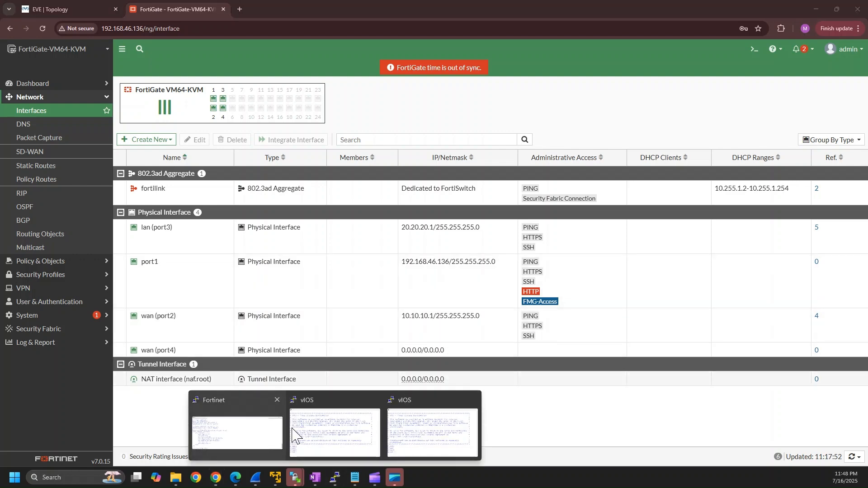
pyautogui.moveTo(353, 448)
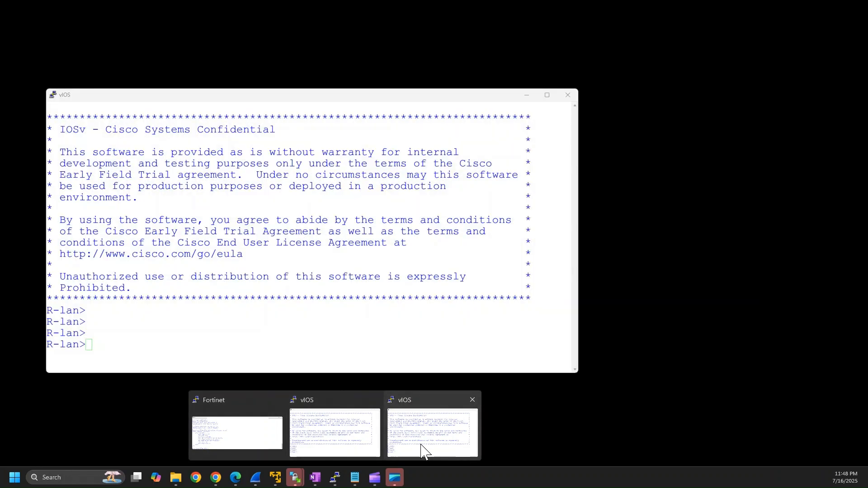
pyautogui.click(421, 450)
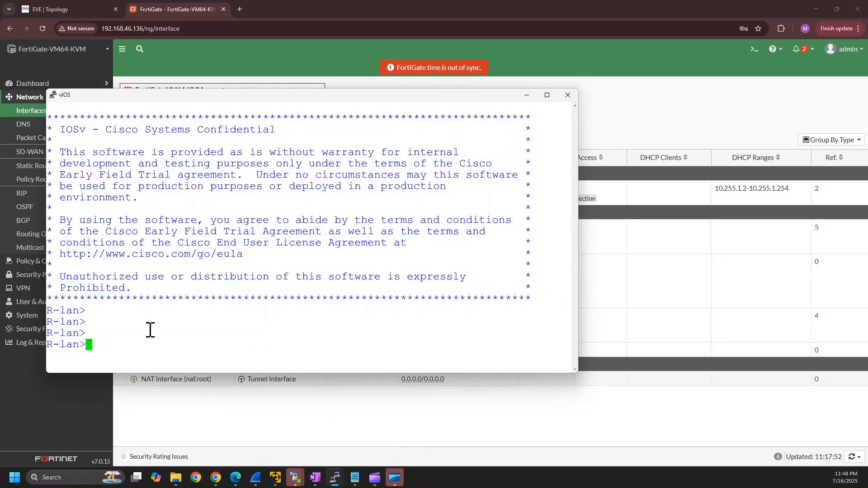
pyautogui.write('en')
pyautogui.press('Return')
# List the R-lan router's interfaces with sh ip int brief and ping 10.10.10.1
pyautogui.write('sh')
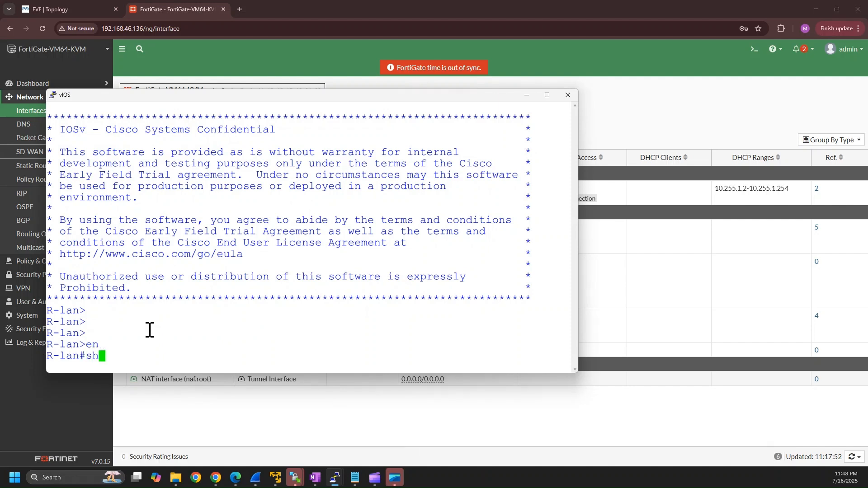
pyautogui.press('BackSpace')
pyautogui.press('BackSpace')
pyautogui.write('sh ip int bri')
pyautogui.press('Return')
pyautogui.press('Return')
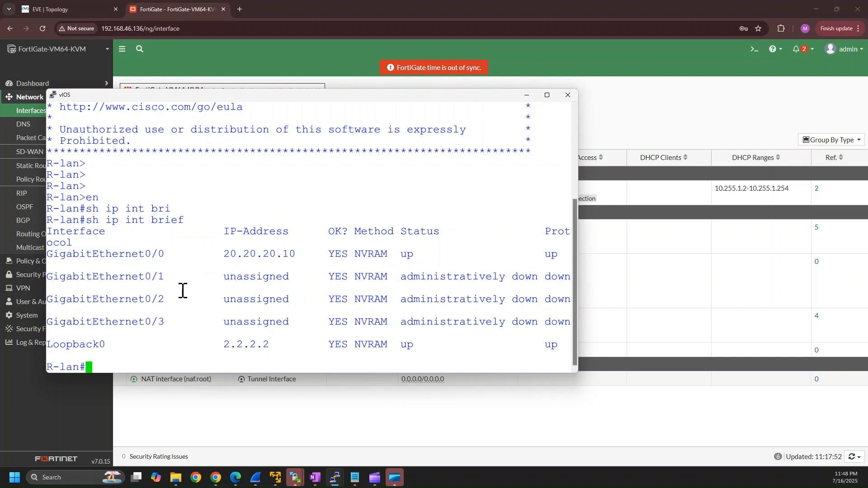
pyautogui.write('ping 10.10.10.1')
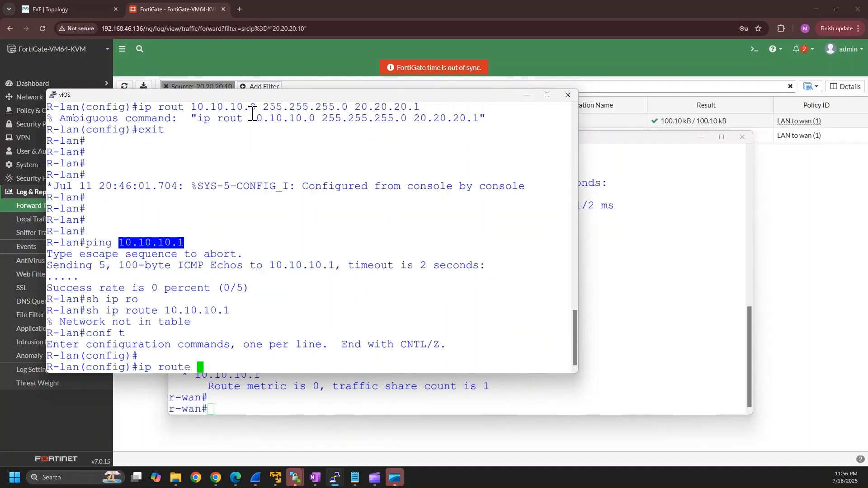
# Add the static route 10.10.10.0 255.255.255.0 via 20.20.20.1 on R-lan and exit configuration mode
pyautogui.moveTo(249, 118); pyautogui.dragTo(478, 120)
pyautogui.rightClick(477, 120)
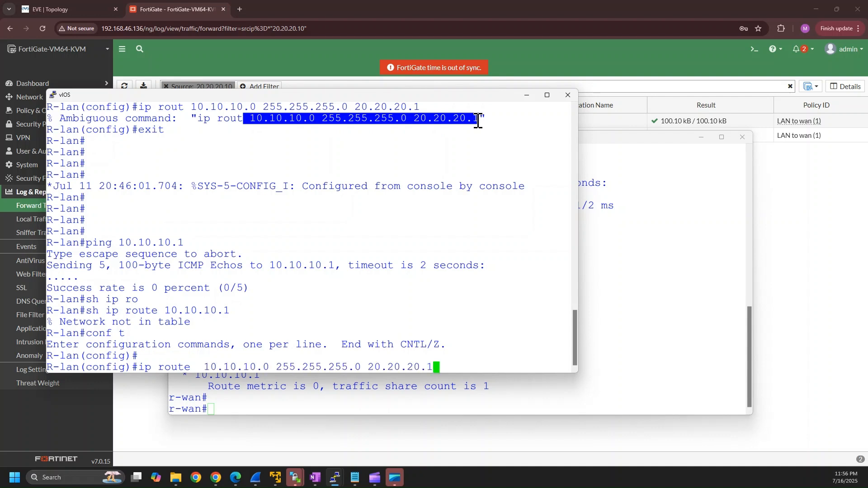
pyautogui.press('Return')
pyautogui.press('Return')
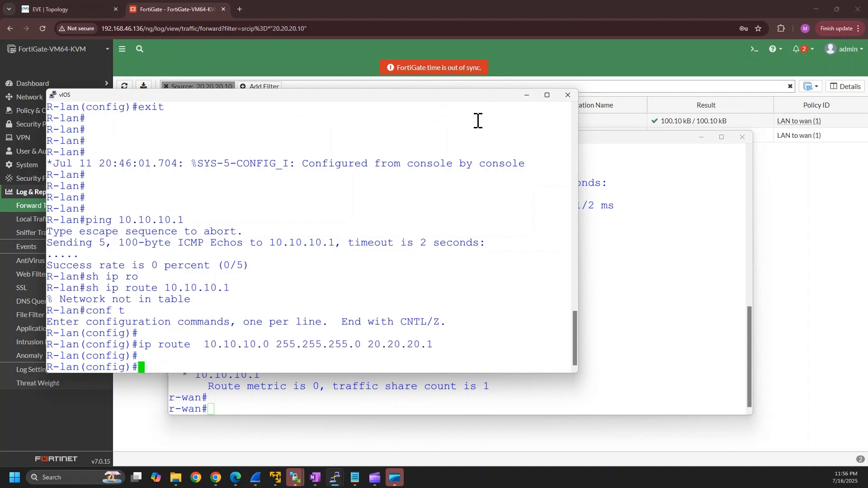
pyautogui.write('exit')
pyautogui.press('Return')
pyautogui.press('Return')
pyautogui.press('Return')
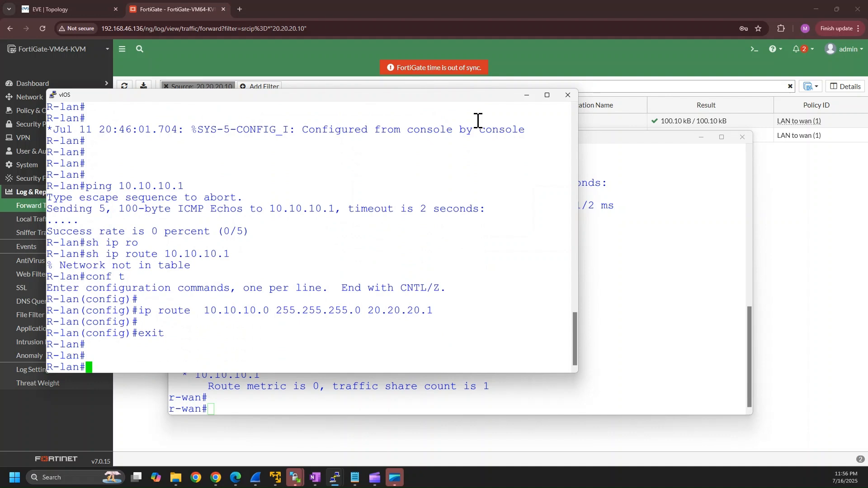
# Test connectivity from R-lan to the WAN router by pinging 10.10.10.10
pyautogui.write('ping 1')
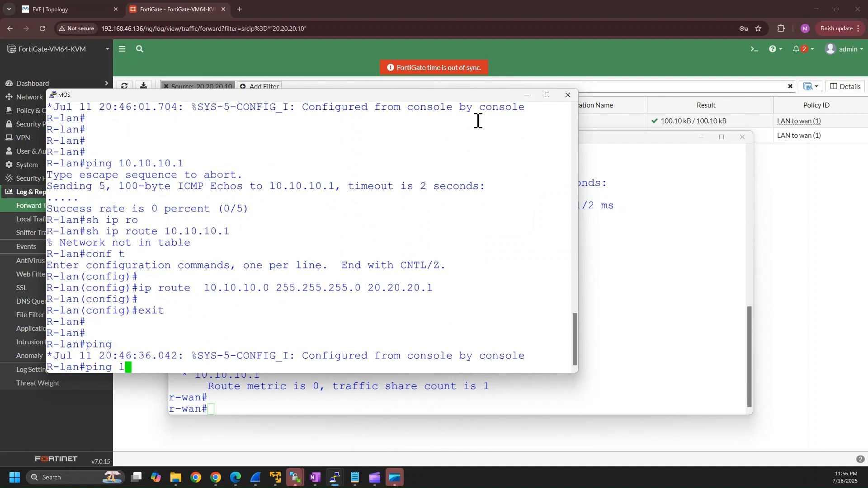
pyautogui.write('0.10.10.10')
pyautogui.hotkey('ctrl', 'a')
pyautogui.press('Return')
pyautogui.press('Return')
pyautogui.press('Return')
pyautogui.press('Return')
pyautogui.press('Return')
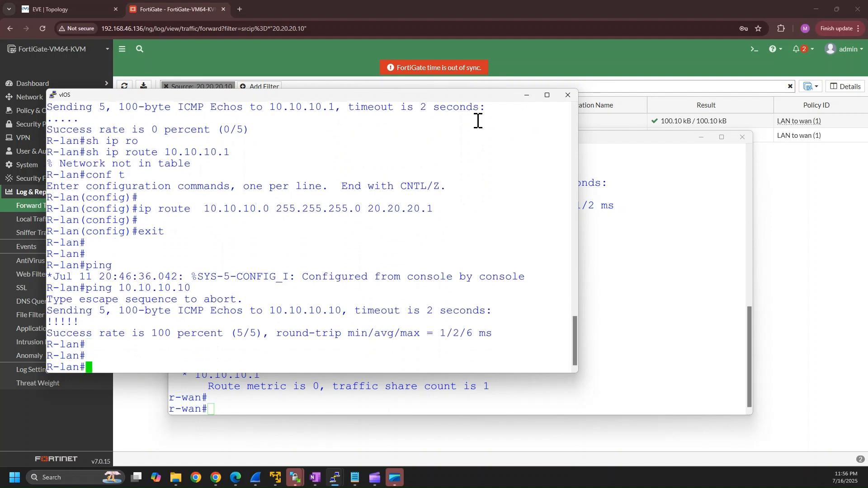
# Save the R-lan router's running configuration with wr mem
pyautogui.write('wr mem')
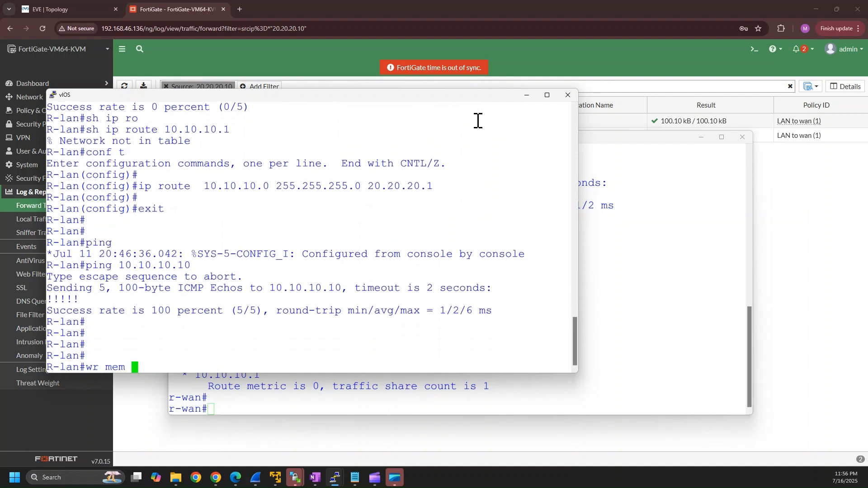
pyautogui.press('Return')
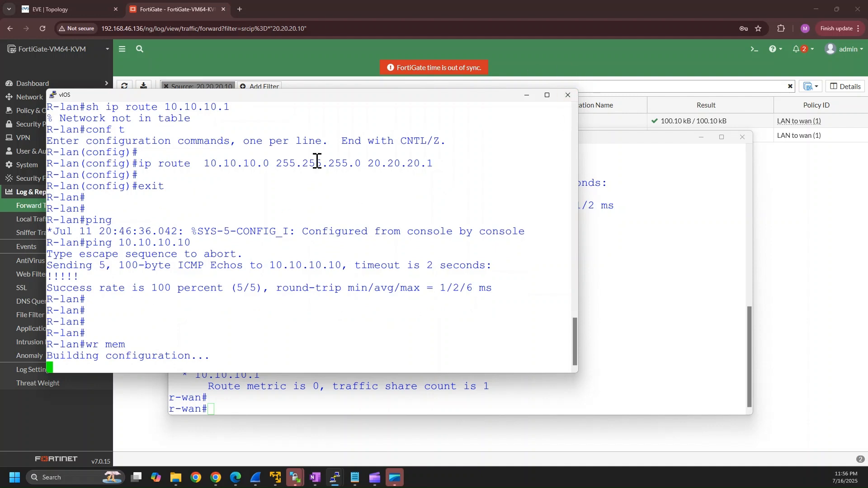
pyautogui.press('Return')
pyautogui.press('Return')
pyautogui.press('Return')
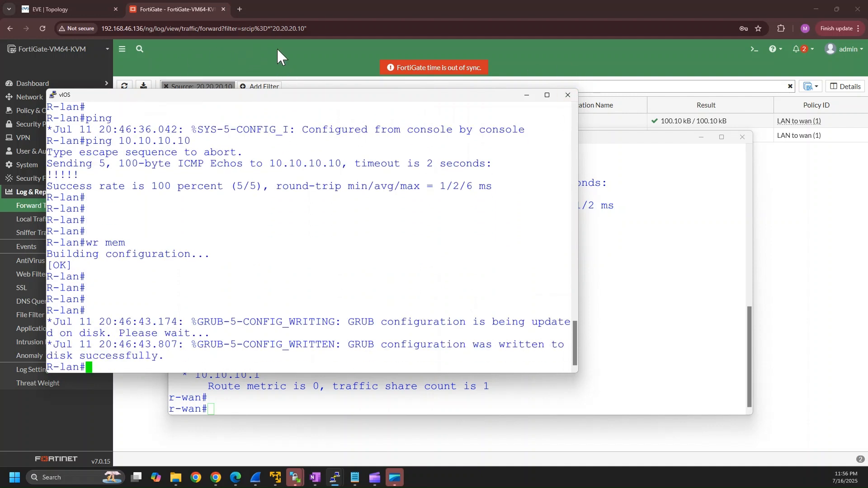
# Open the wan (port2) interface for editing from the FortiGate's network interface list
pyautogui.click(278, 48)
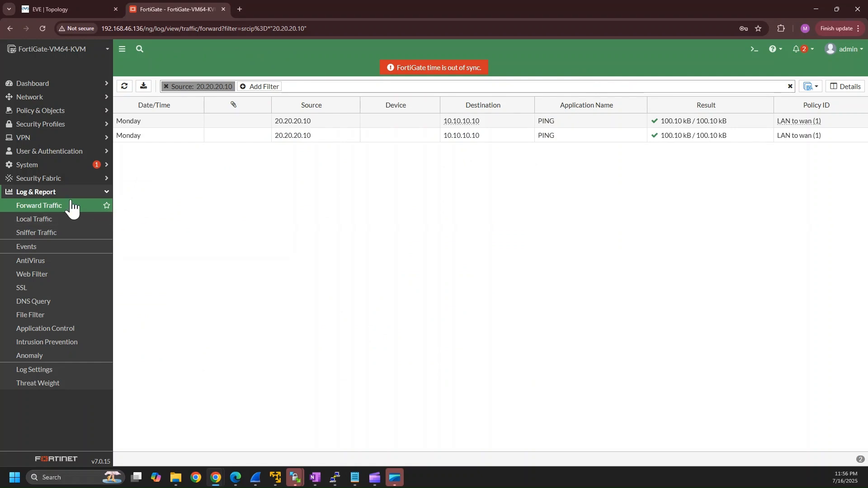
pyautogui.click(80, 98)
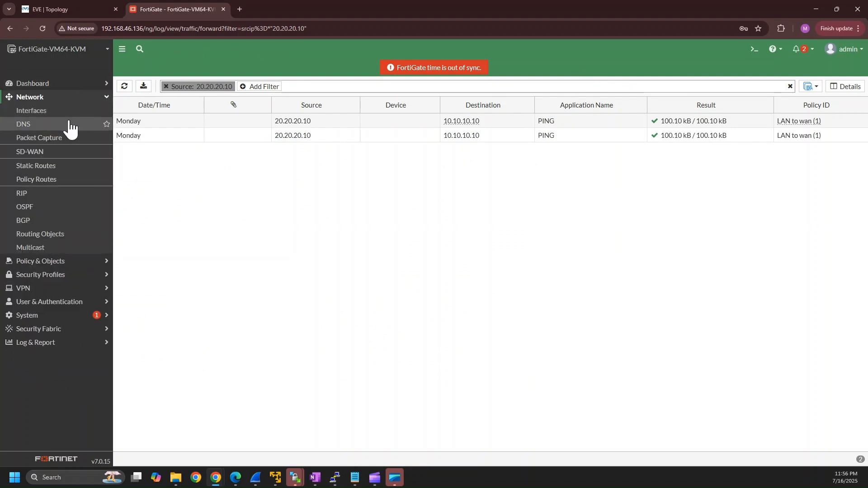
pyautogui.click(77, 118)
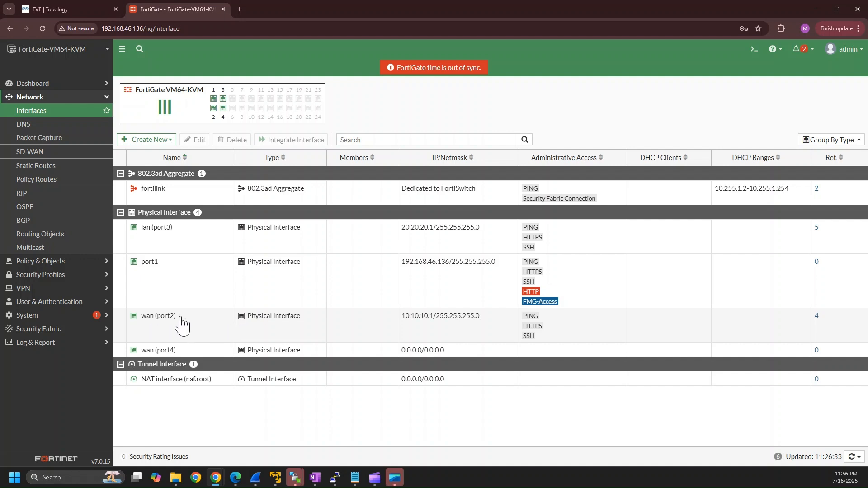
pyautogui.click(159, 318)
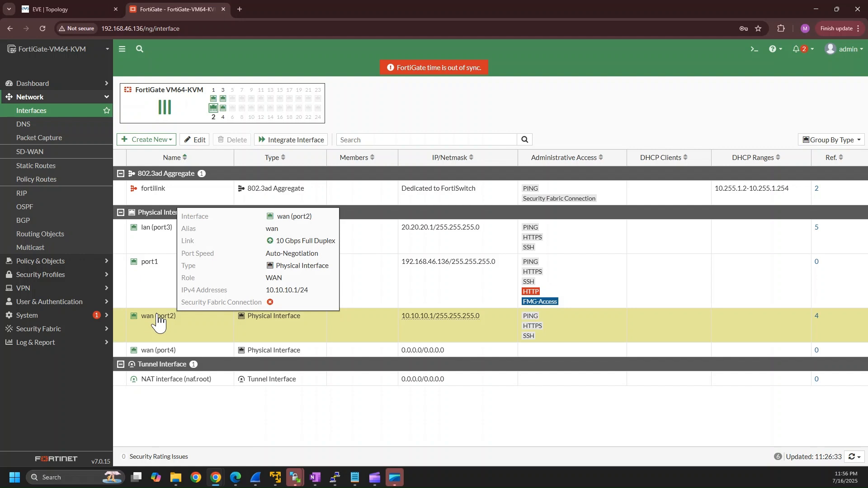
pyautogui.doubleClick(158, 319)
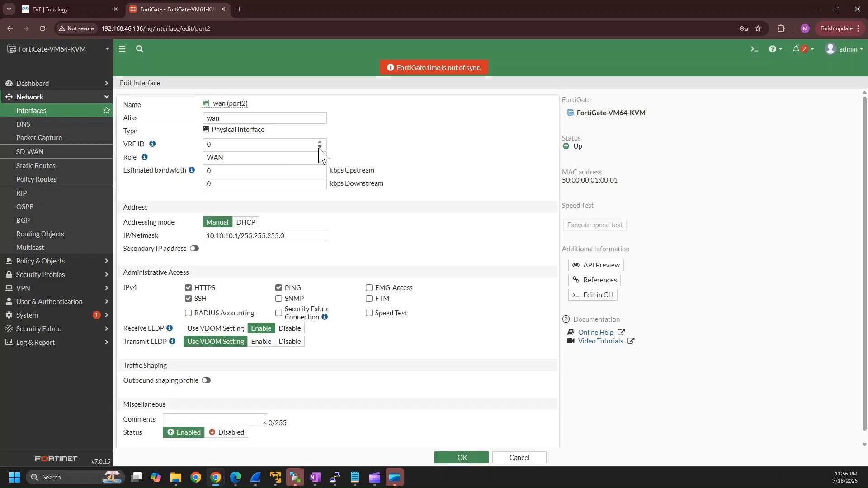
# Clear the alias of port2, change its role to LAN and its addressing mode to DHCP
pyautogui.doubleClick(238, 116)
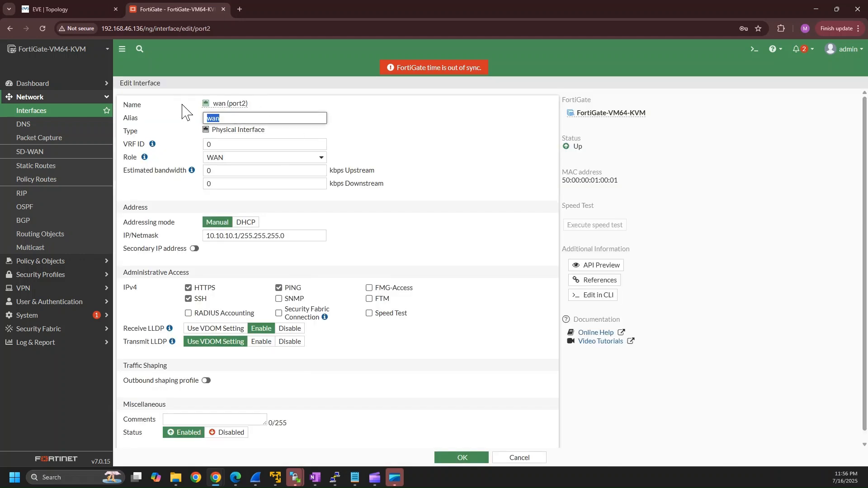
pyautogui.press('BackSpace')
pyautogui.click(248, 159)
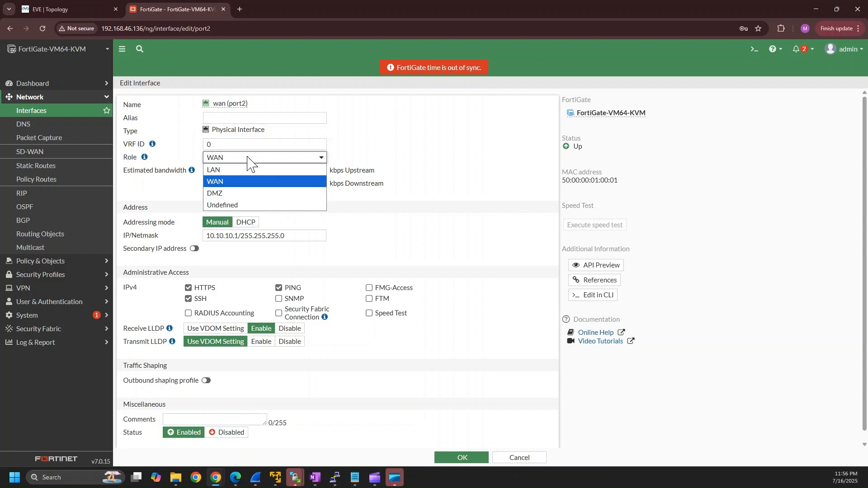
pyautogui.click(243, 171)
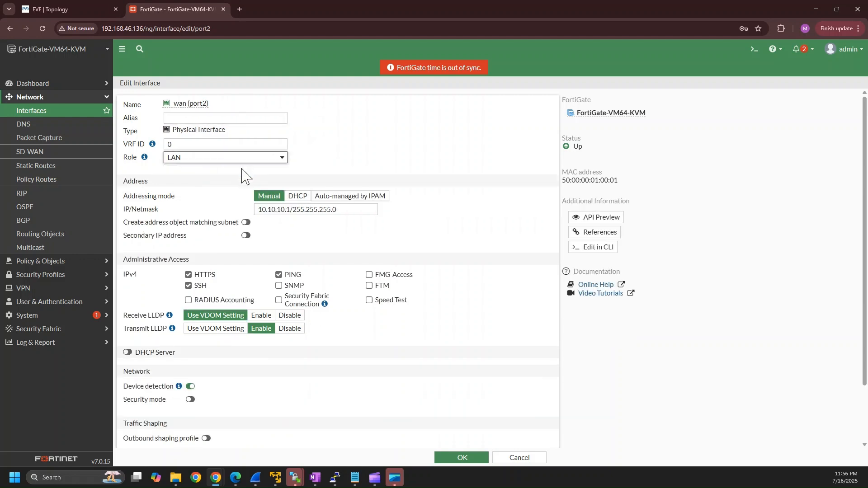
pyautogui.click(297, 196)
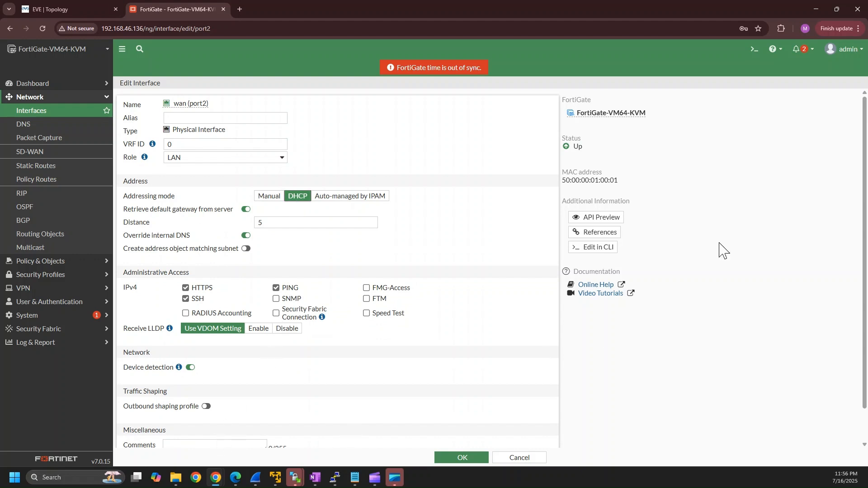
# Disable HTTPS, PING and SSH administrative access on port2 and save the interface
pyautogui.scroll(-2, 845, 199)
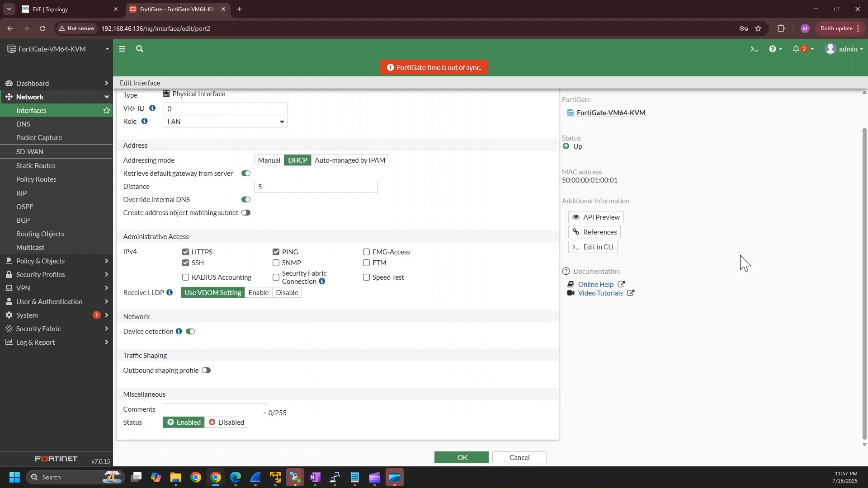
pyautogui.click(276, 252)
pyautogui.click(186, 253)
pyautogui.click(185, 265)
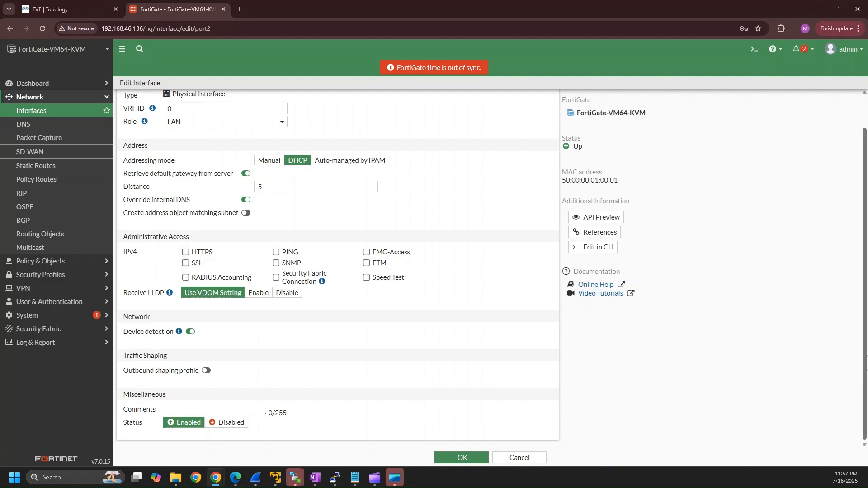
pyautogui.click(462, 457)
# Switch to the Fortinet console window and log in as admin with the account password
pyautogui.hotkey('alt', 'Tab')
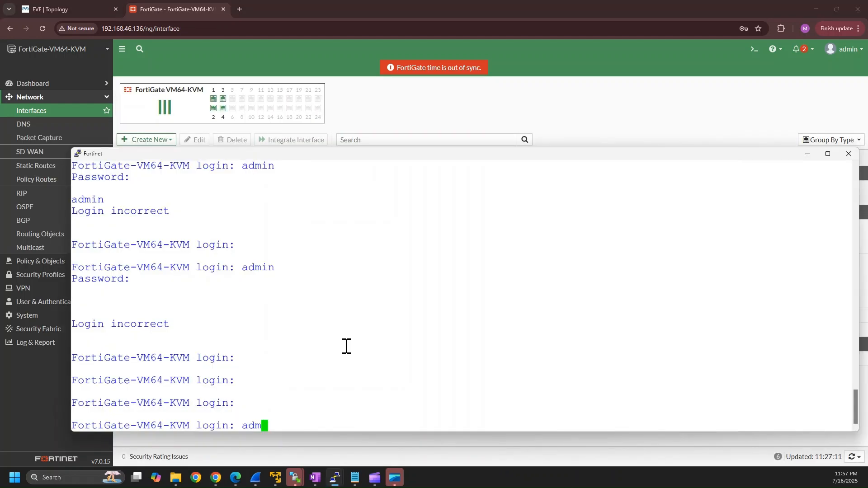
pyautogui.write('in')
pyautogui.press('Return')
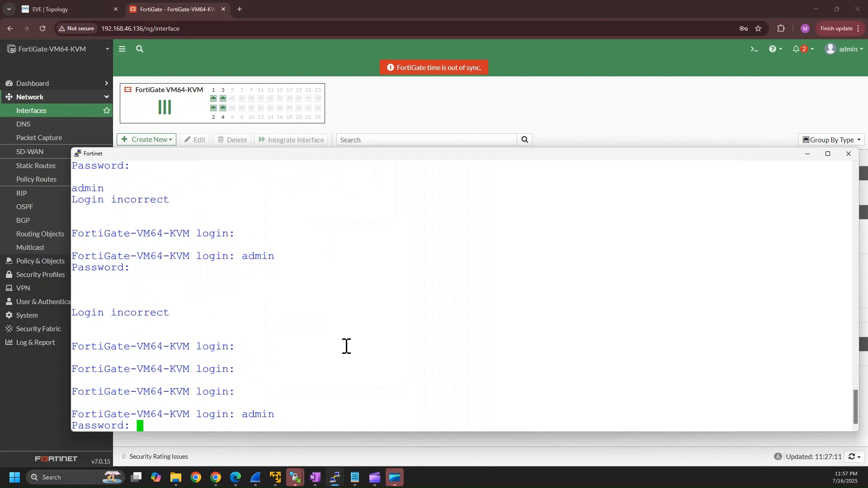
pyautogui.press('Return')
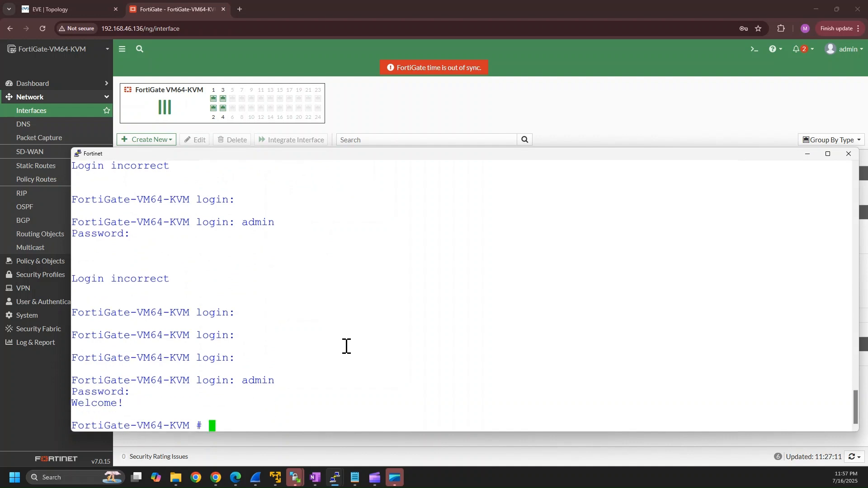
# Check the EVE topology briefly, return to the FortiGate web interface and open its CLI console
pyautogui.click(62, 4)
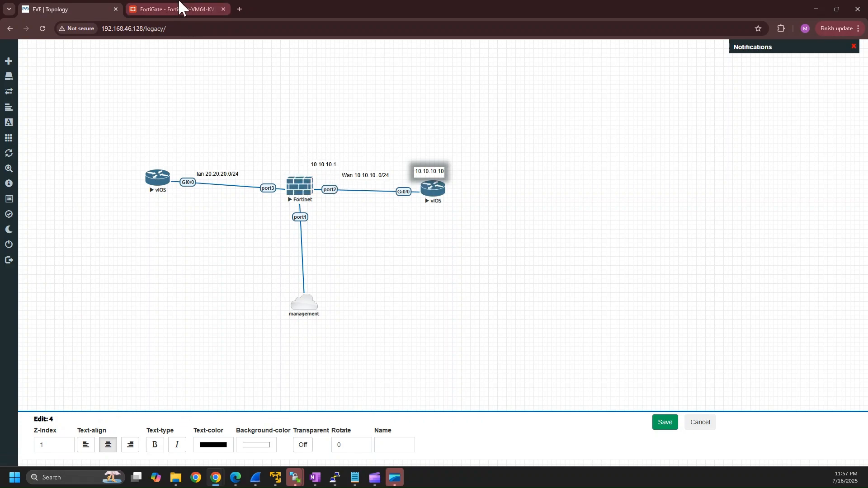
pyautogui.click(180, 4)
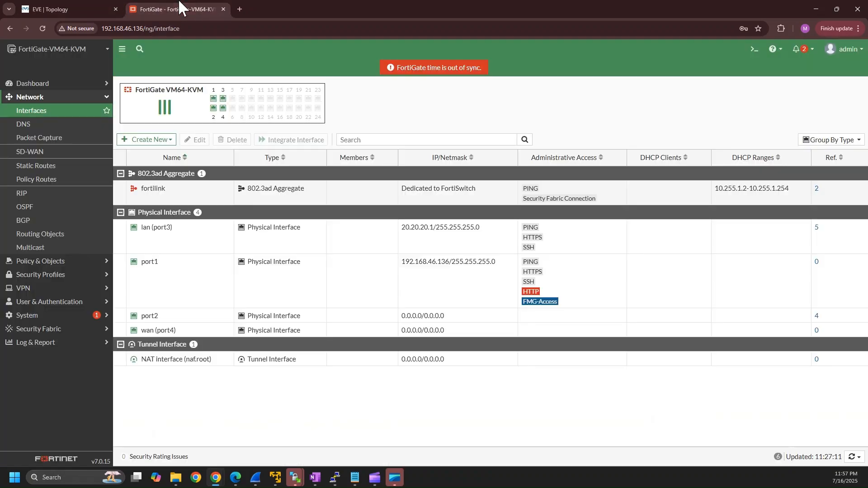
pyautogui.click(754, 51)
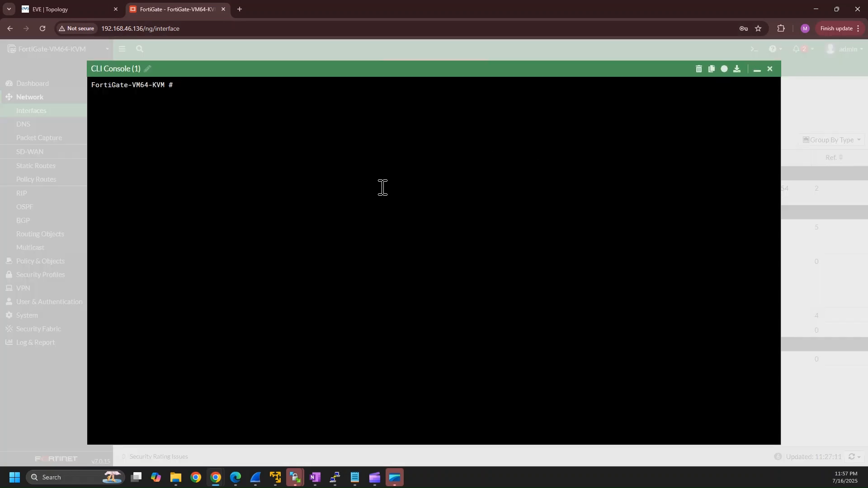
pyautogui.press('Return')
pyautogui.press('Return')
pyautogui.press('Return')
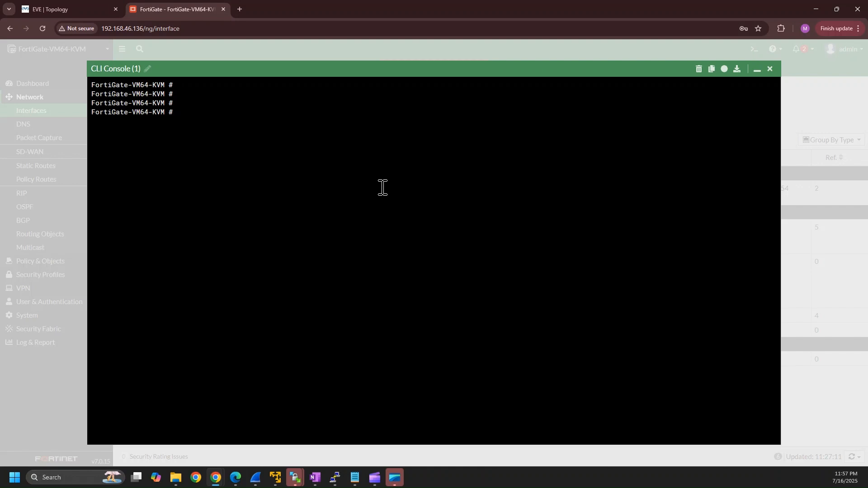
# List the FortiGate's available interfaces in the CLI using the help for sh system interface
pyautogui.write('sh syytem in')
pyautogui.press('Tab')
pyautogui.write('t')
pyautogui.press('Tab')
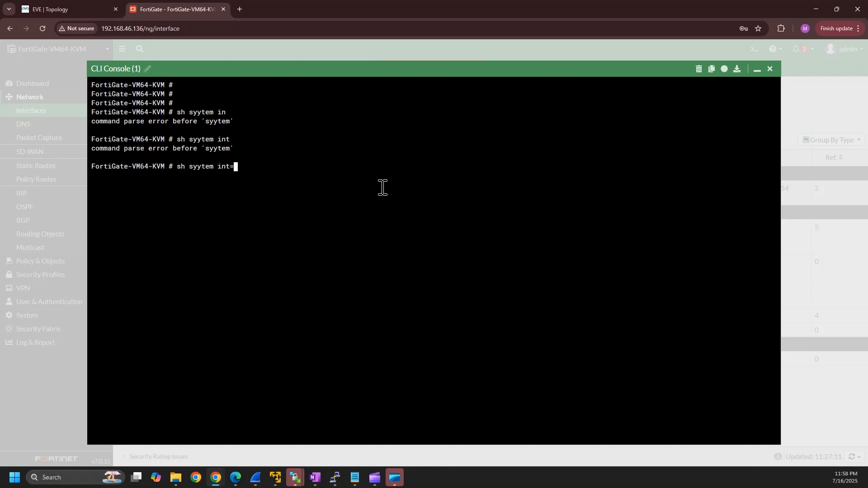
pyautogui.press('BackSpace')
pyautogui.press('BackSpace')
pyautogui.press('BackSpace')
pyautogui.press('BackSpace')
pyautogui.press('BackSpace')
pyautogui.press('BackSpace')
pyautogui.press('BackSpace')
pyautogui.press('BackSpace')
pyautogui.press('BackSpace')
pyautogui.write('ystem interface')
pyautogui.press('?')
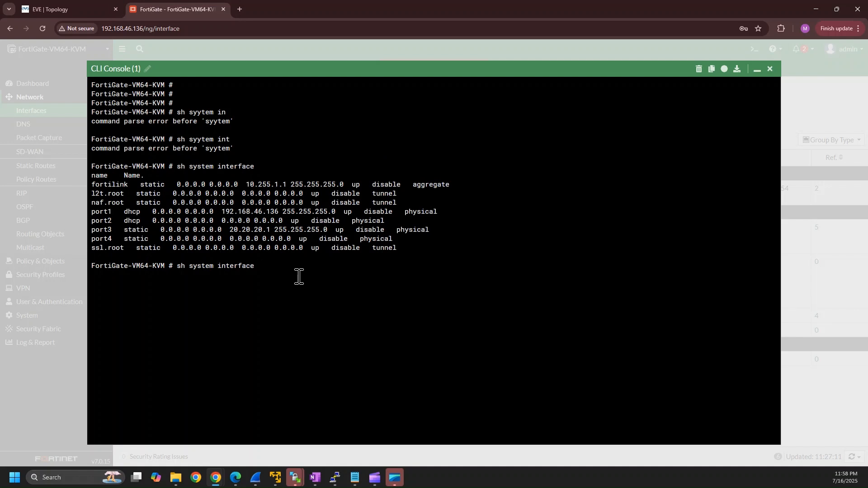
# Display the configuration of port2 with sh system interface port2
pyautogui.write('port2')
pyautogui.press('Return')
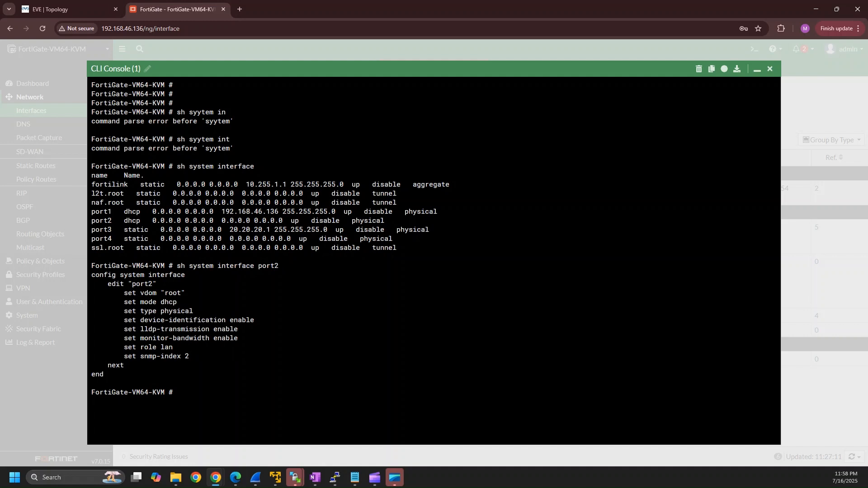
pyautogui.hotkey('alt', 'Tab')
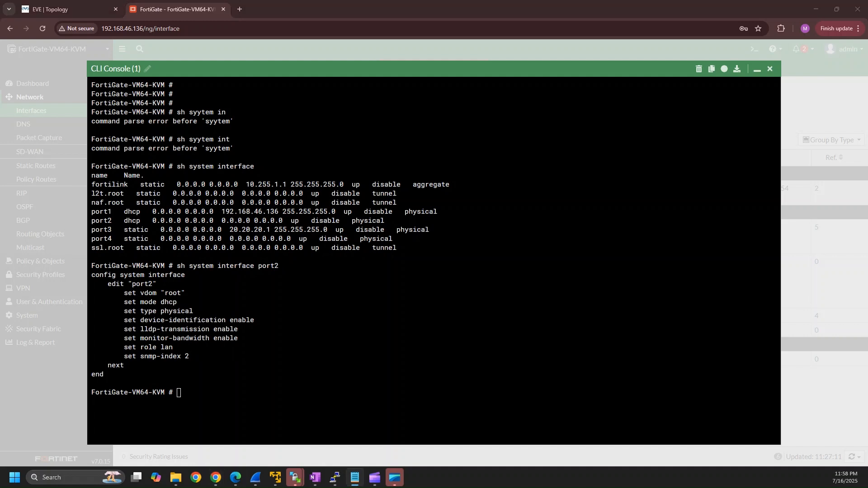
# Try to enter interface configuration with the command conft system interface
pyautogui.click(188, 394)
pyautogui.write('con')
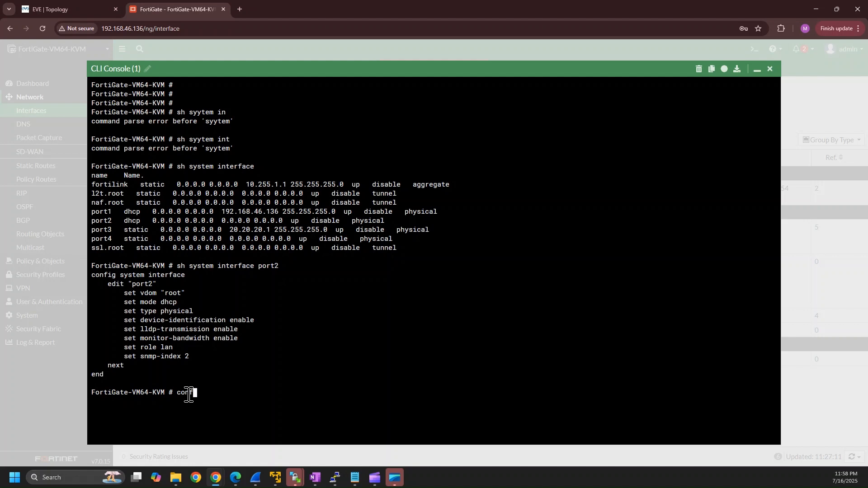
pyautogui.write('ft system interface')
pyautogui.press('Return')
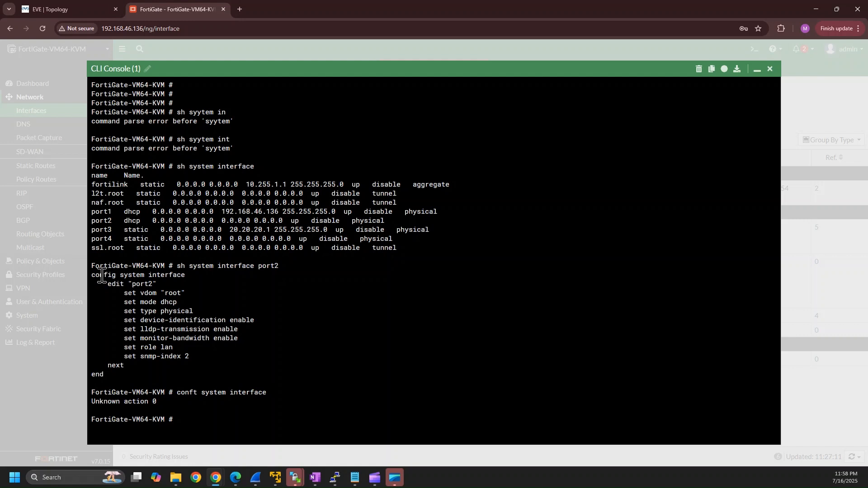
# Enter interface configuration by copying and running config system interface from the console output, and open port2 with edit port2
pyautogui.moveTo(94, 275); pyautogui.dragTo(185, 275)
pyautogui.rightClick(186, 275)
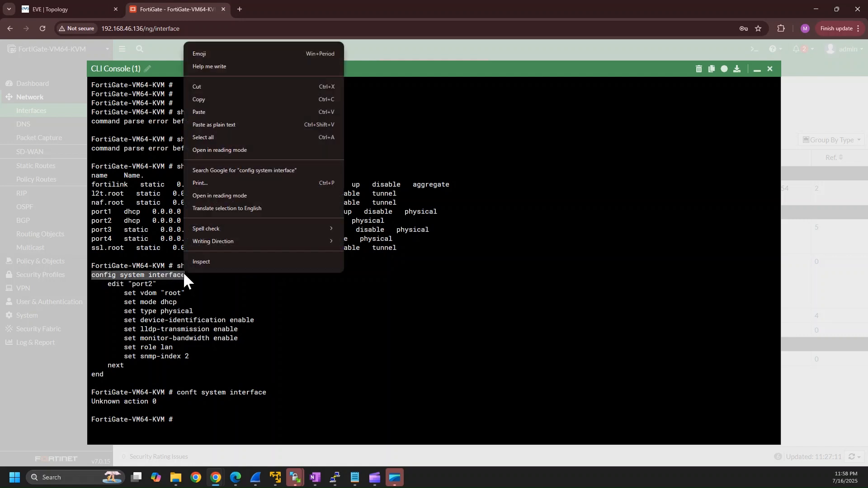
pyautogui.click(211, 99)
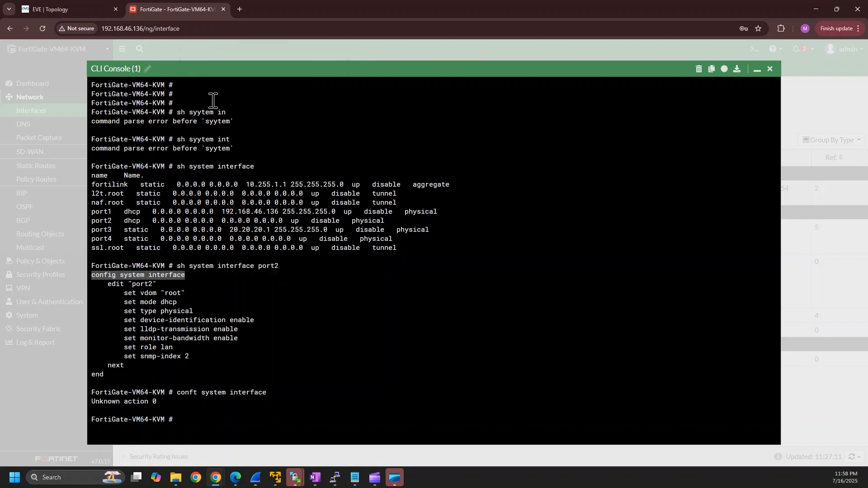
pyautogui.rightClick(278, 236)
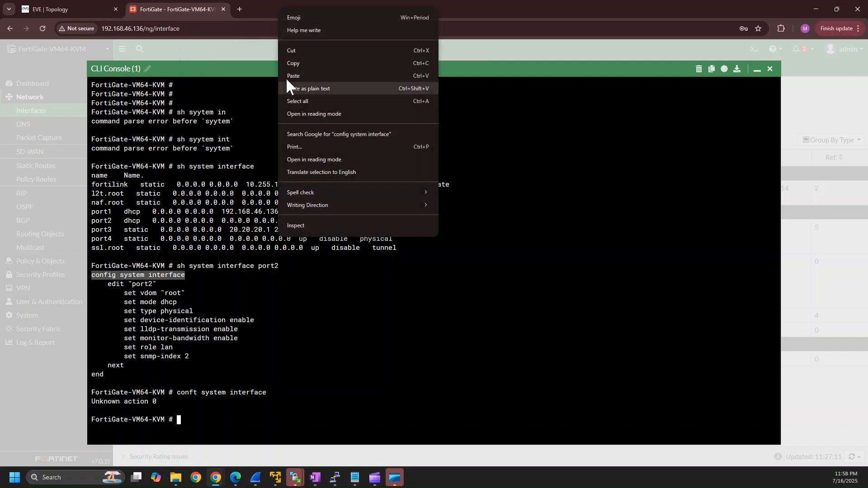
pyautogui.click(300, 73)
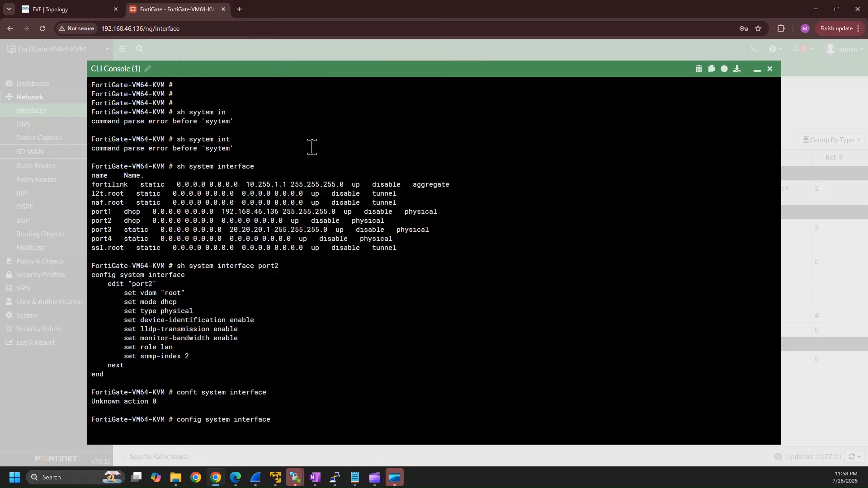
pyautogui.press('Return')
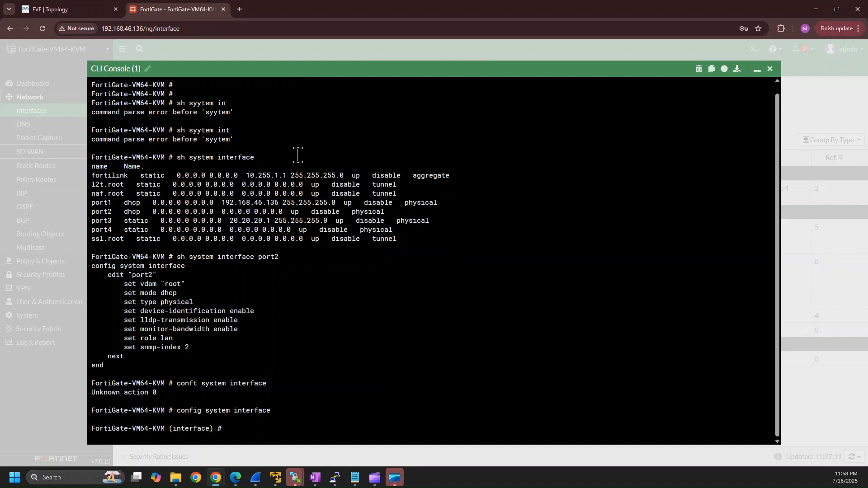
pyautogui.write('edit port2')
pyautogui.press('Return')
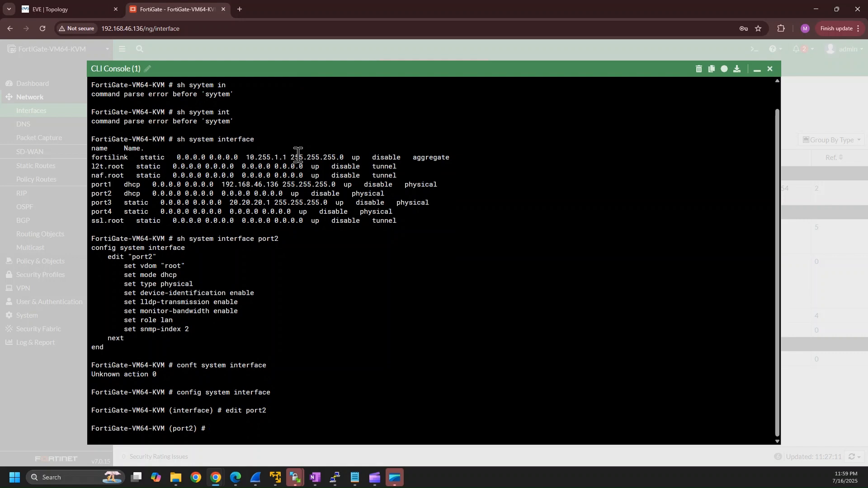
# Try to assign port2 the address 10.10.10.1 255.255.255.0 with set ip
pyautogui.write('set')
pyautogui.write('ip 10.10.101')
pyautogui.press('BackSpace')
pyautogui.write('.1.')
pyautogui.press('super+shift+s')
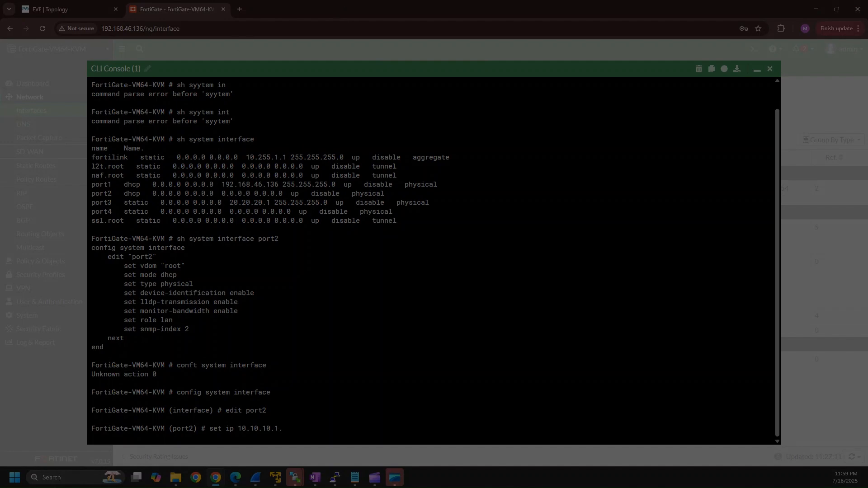
pyautogui.press('Escape')
pyautogui.press('BackSpace')
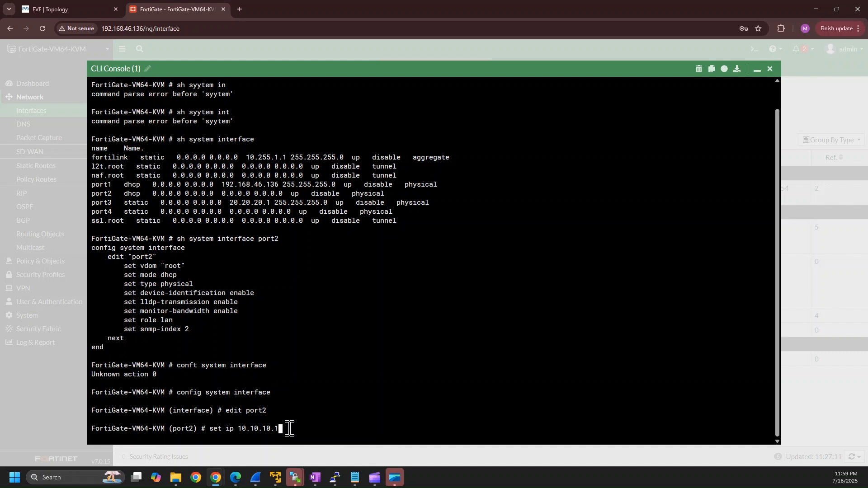
pyautogui.write('255.255.255.0')
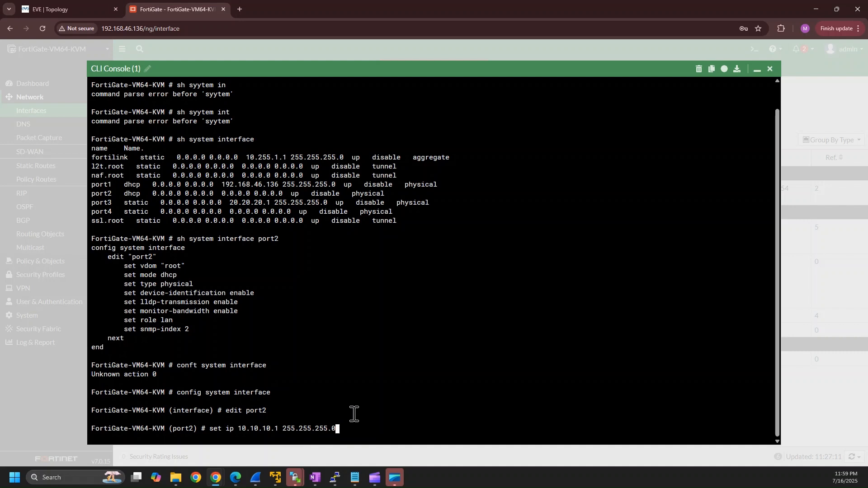
pyautogui.press('Return')
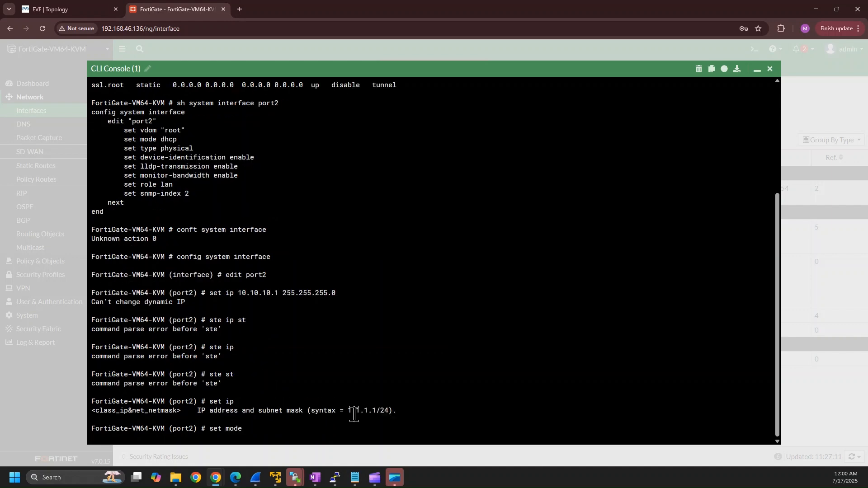
# List the available addressing modes for port2 and change it to static with set mode static
pyautogui.write('?s')
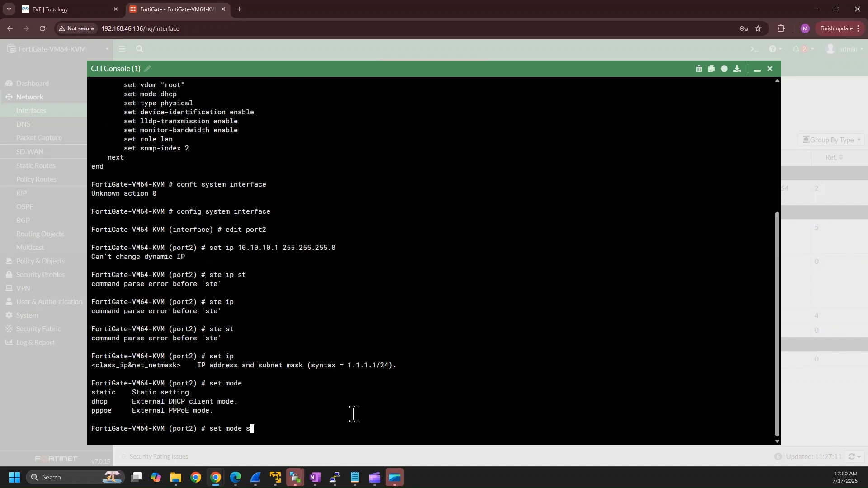
pyautogui.write('tatic')
pyautogui.press('Return')
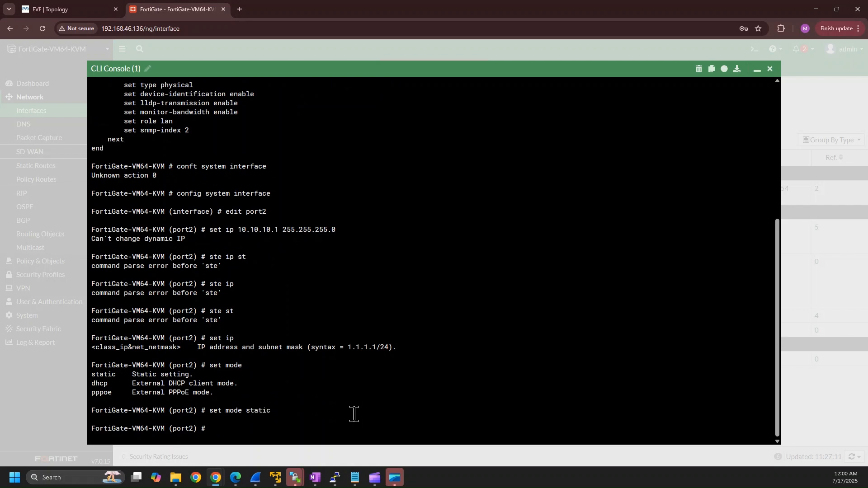
# Assign port2 the address 10.10.10.1 with mask 255.255.255.0 using set ip
pyautogui.write('set ip ')
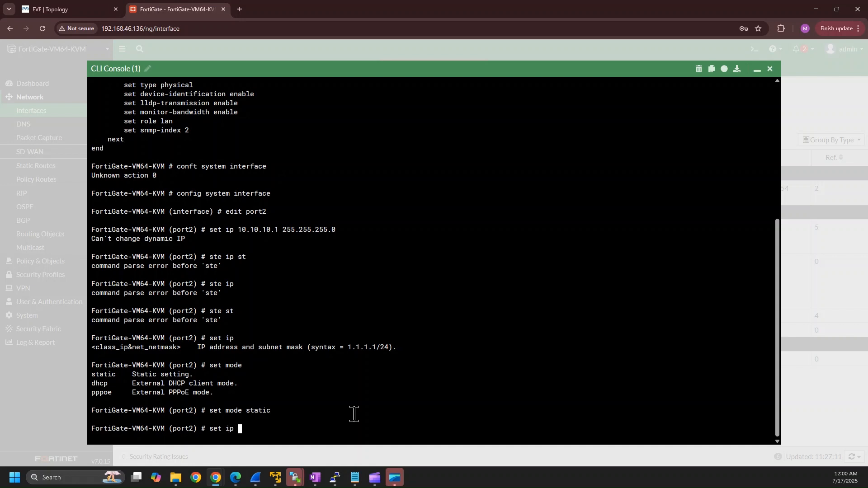
pyautogui.write('add')
pyautogui.press('BackSpace')
pyautogui.press('BackSpace')
pyautogui.write('10.10.10.1 255.255.255.0')
pyautogui.press('Return')
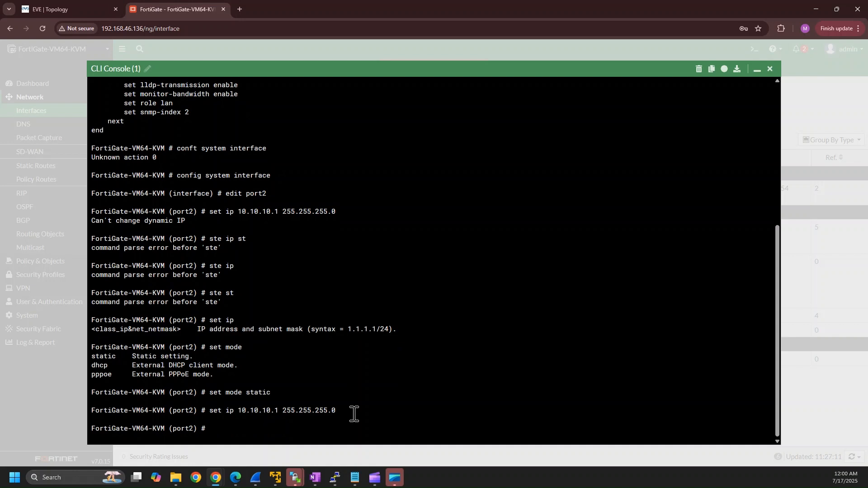
# Allow ping, https and ssh access on port2 with set allowaccess, and review the pending settings with show
pyautogui.write('set allo')
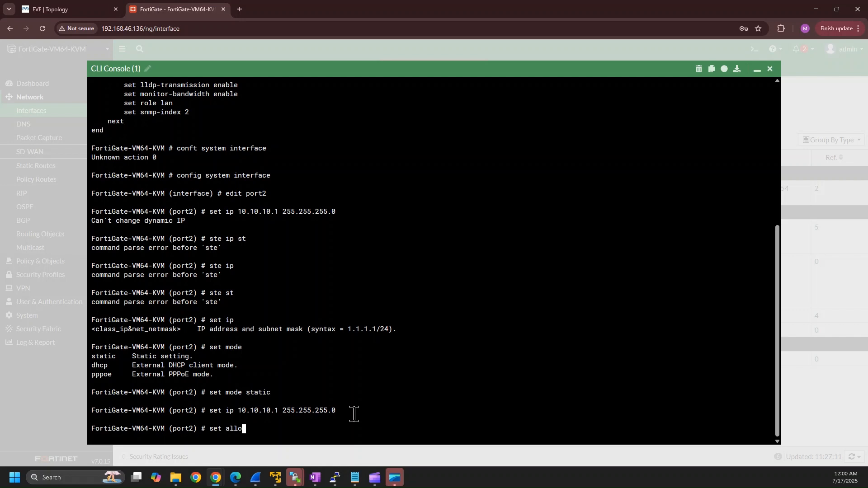
pyautogui.write('waccess ping https ssh')
pyautogui.press('Return')
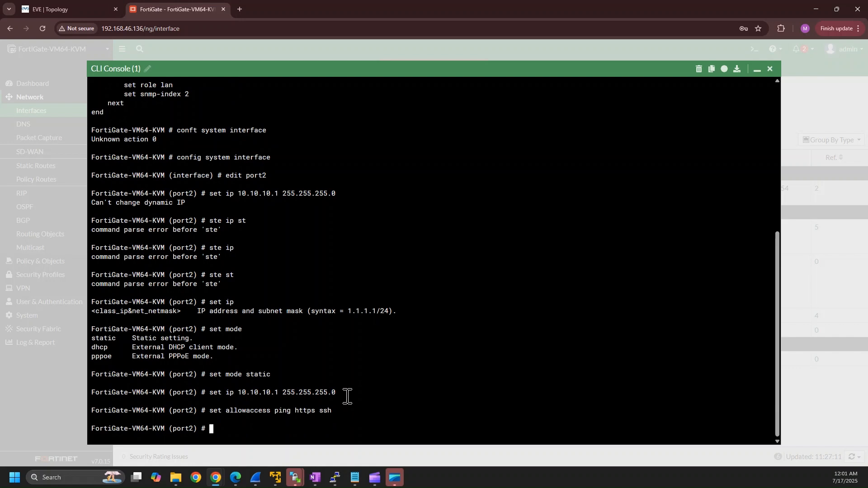
pyautogui.write('show')
pyautogui.press('Return')
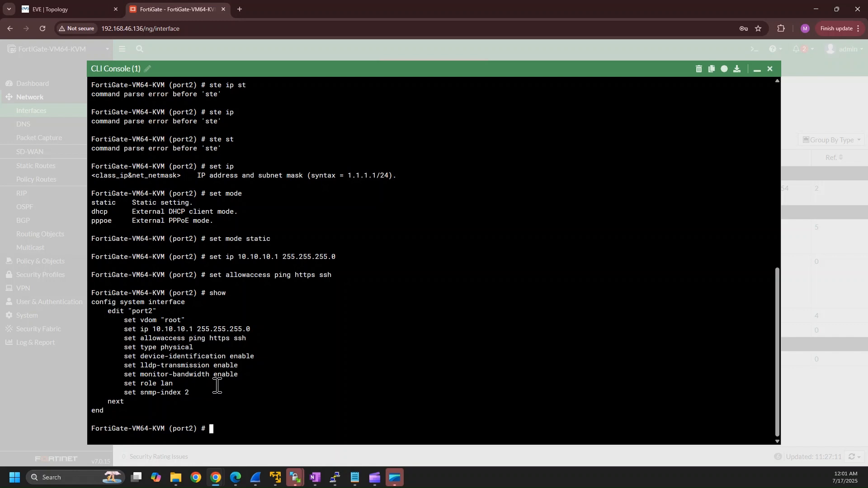
# Set both the alias and the role of port2 to wan, and review the settings with show
pyautogui.write('set alias wan')
pyautogui.press('Return')
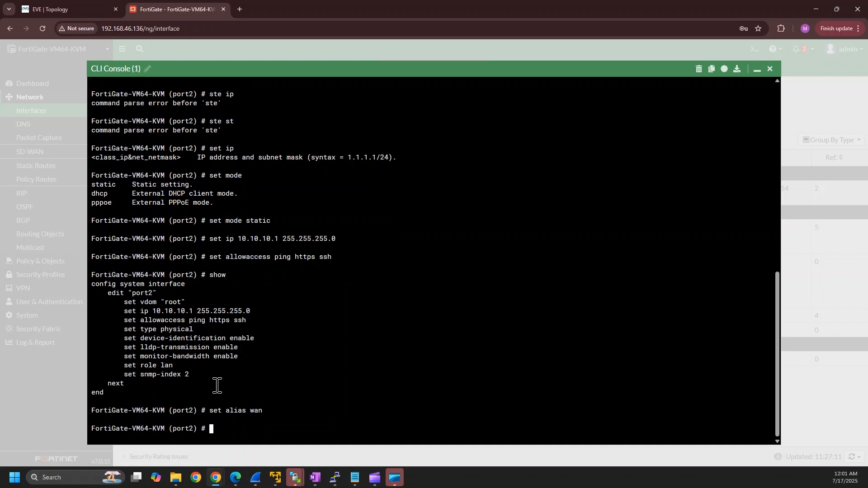
pyautogui.write('set role wan')
pyautogui.press('Return')
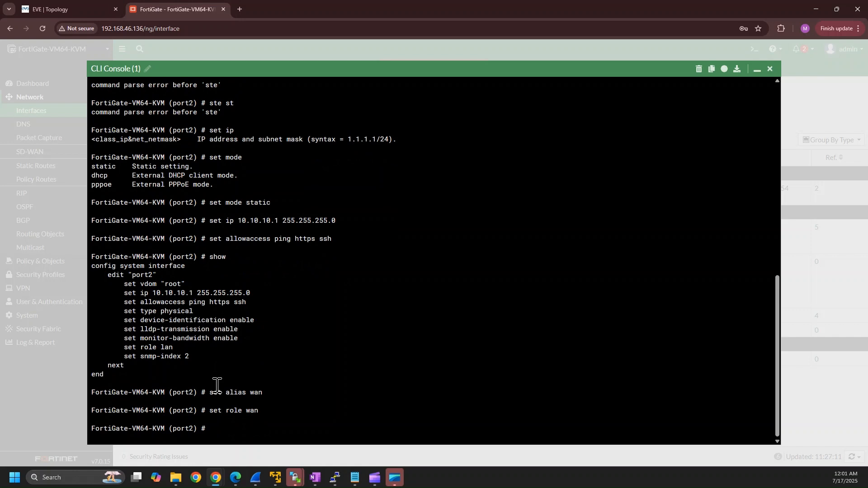
pyautogui.write('show')
pyautogui.press('Return')
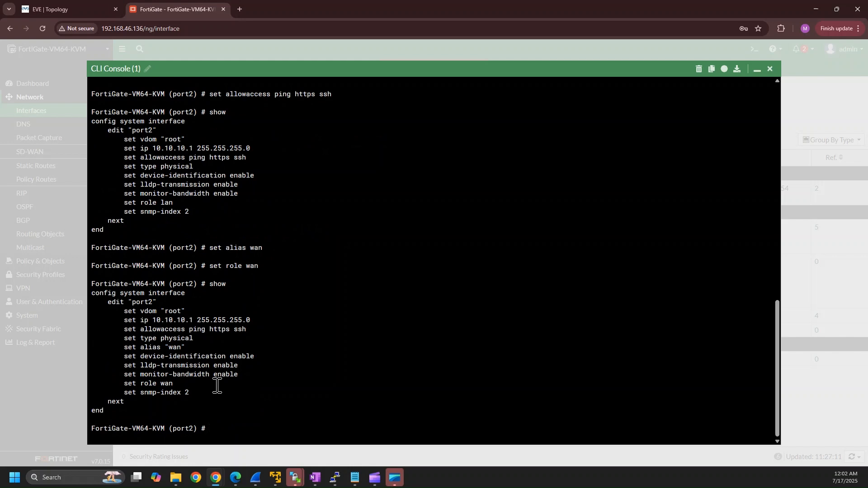
# Try exit, and use end to save the port2 settings and leave interface configuration
pyautogui.press('Return')
pyautogui.press('Return')
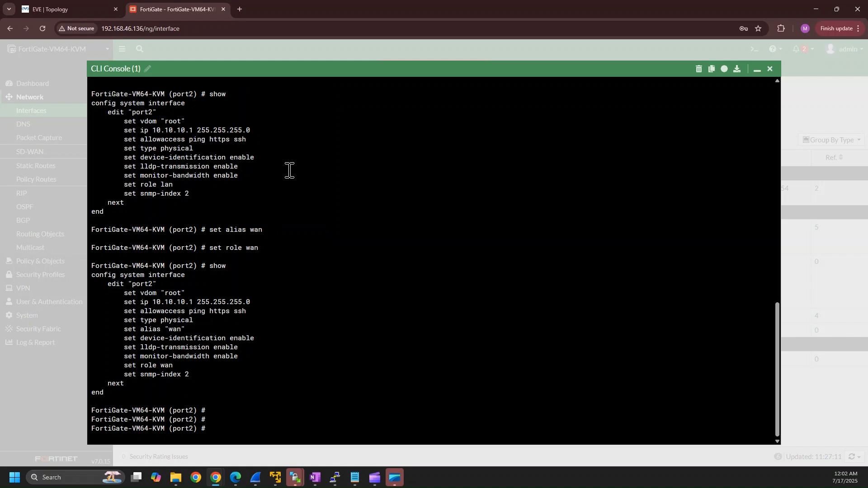
pyautogui.moveTo(342, 475)
pyautogui.write('exit')
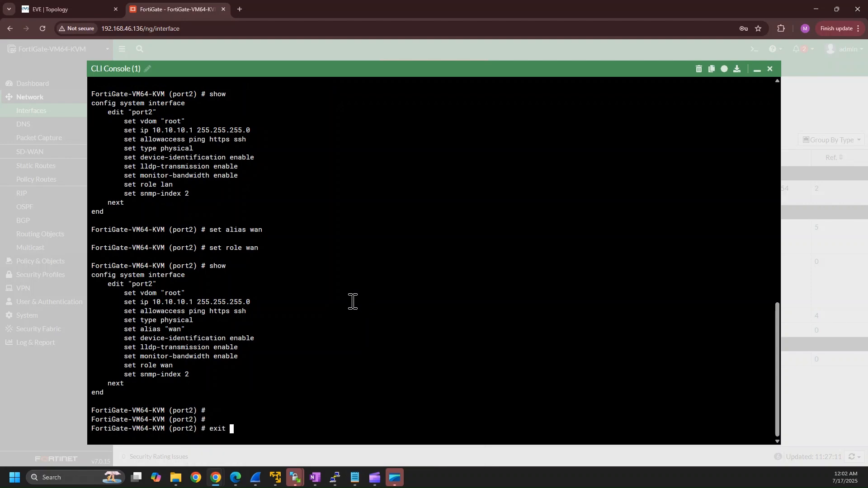
pyautogui.press('Return')
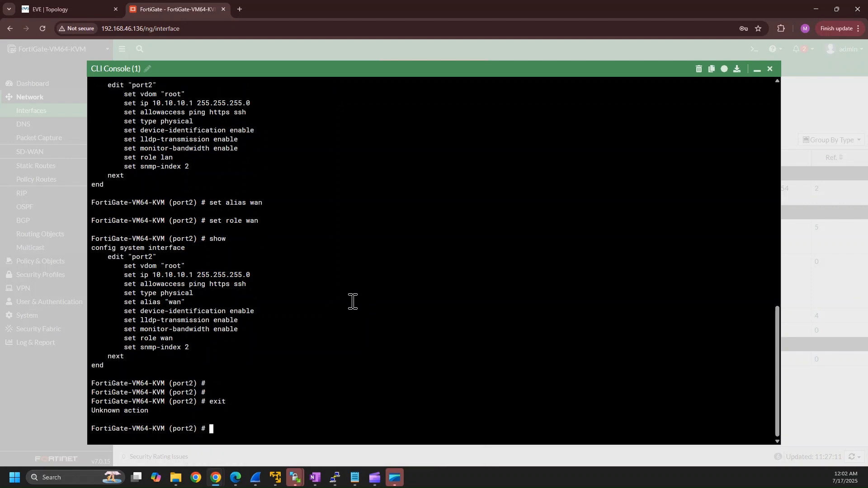
pyautogui.write('end')
pyautogui.press('Return')
pyautogui.press('Return')
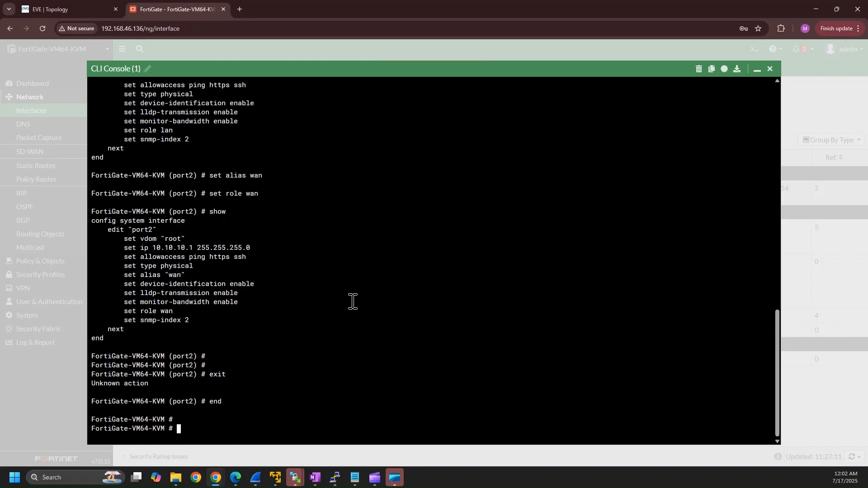
# Display the saved port2 configuration with sh system inter port2
pyautogui.press('Return')
pyautogui.write('sh')
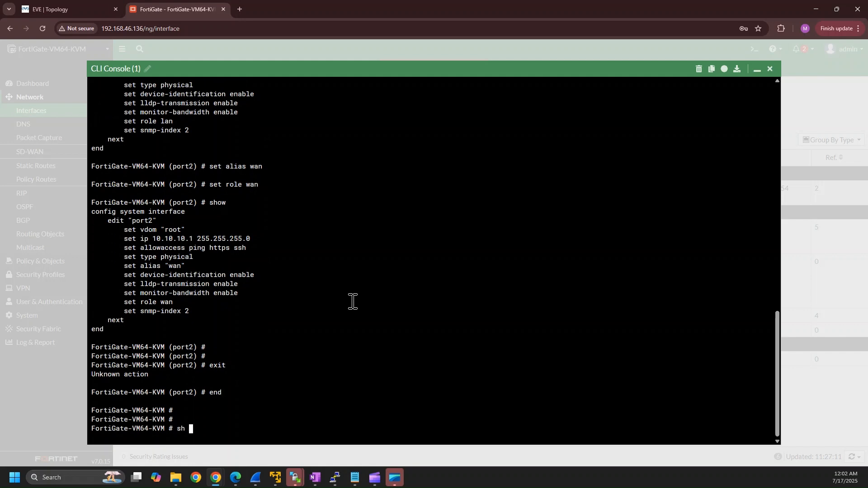
pyautogui.write(' system inter port2')
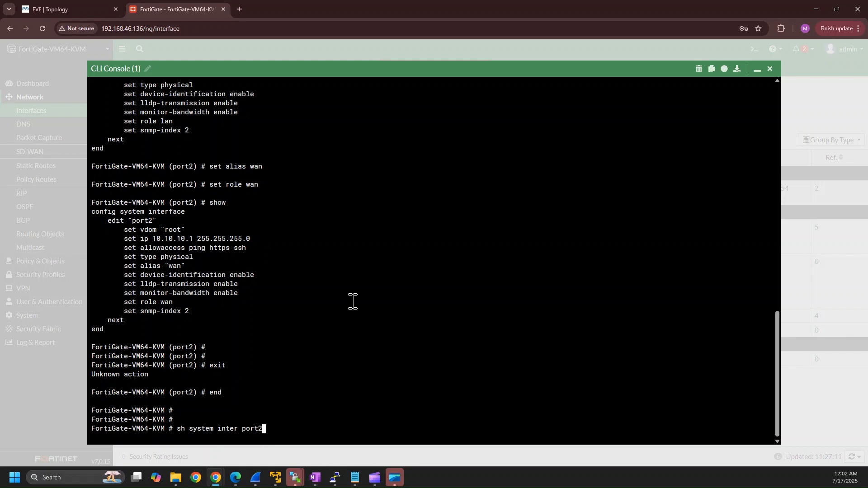
pyautogui.press('Return')
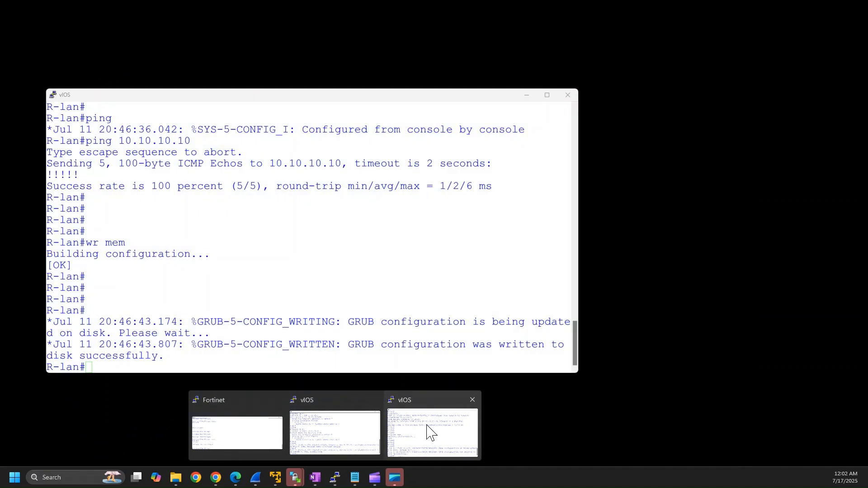
# Switch to the R-lan router's vIOS terminal and ping 10.10.10.10 to test connectivity
pyautogui.click(429, 429)
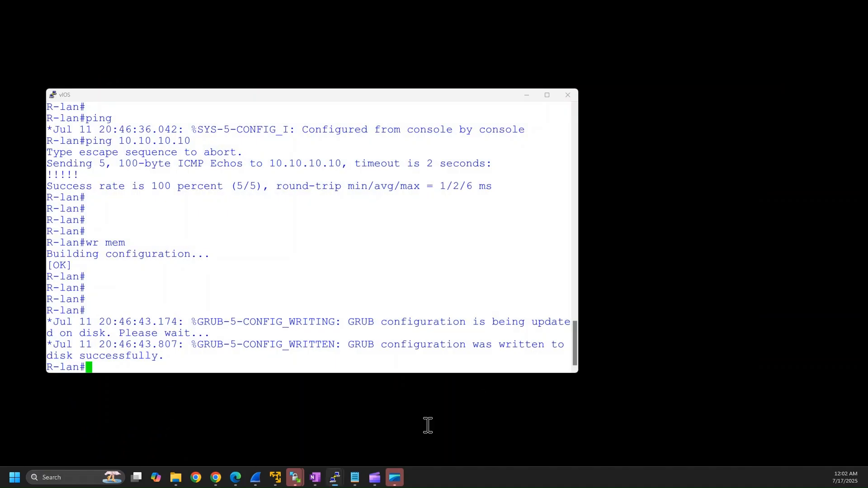
pyautogui.press('Up')
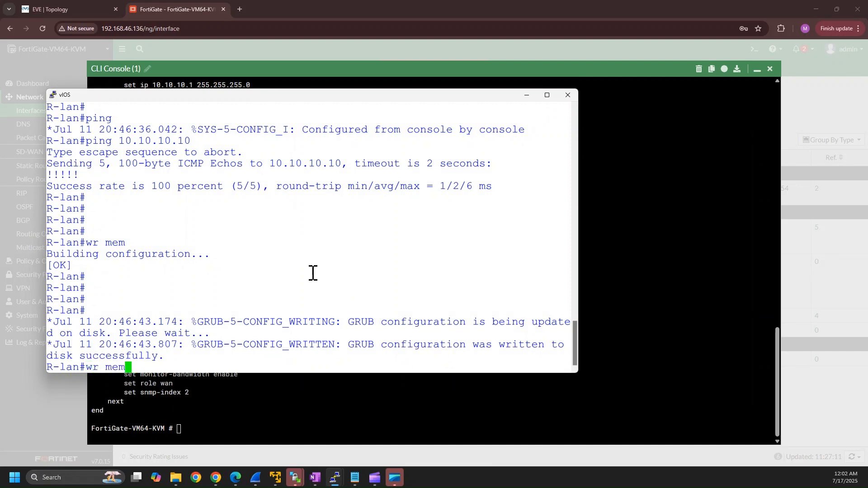
pyautogui.press('Up')
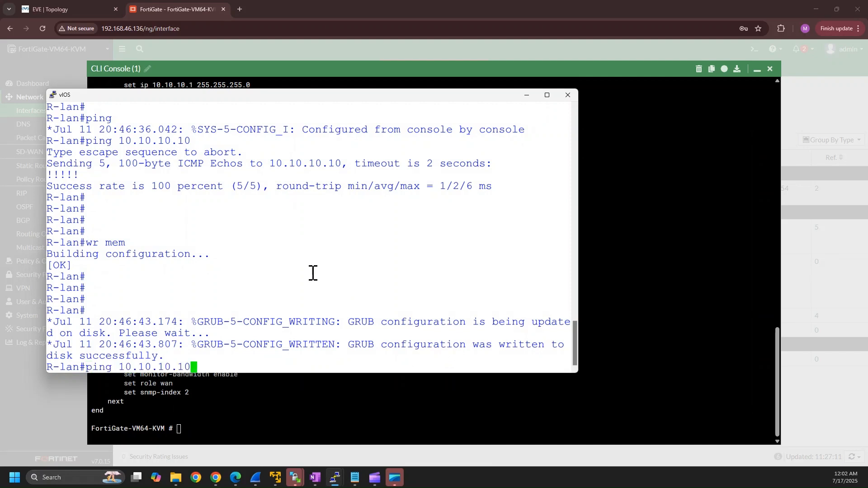
pyautogui.press('Return')
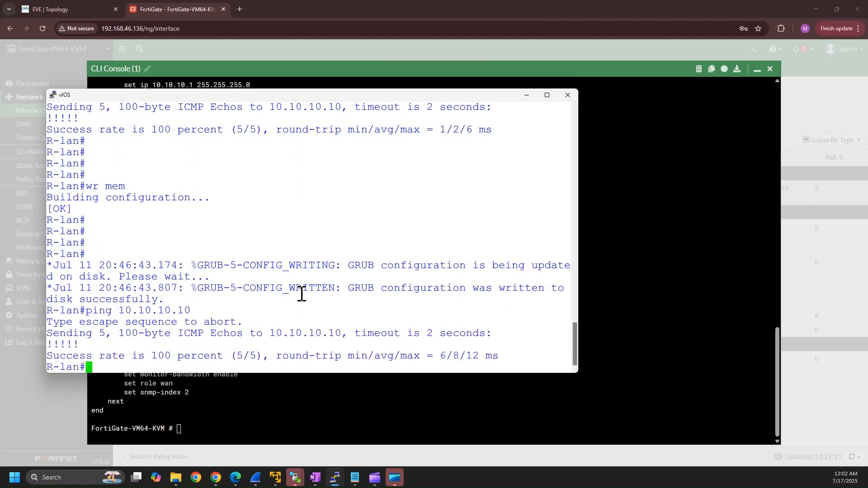
# Return to the FortiGate web page in the browser, close the CLI console and reload the network interfaces list
pyautogui.click(610, 205)
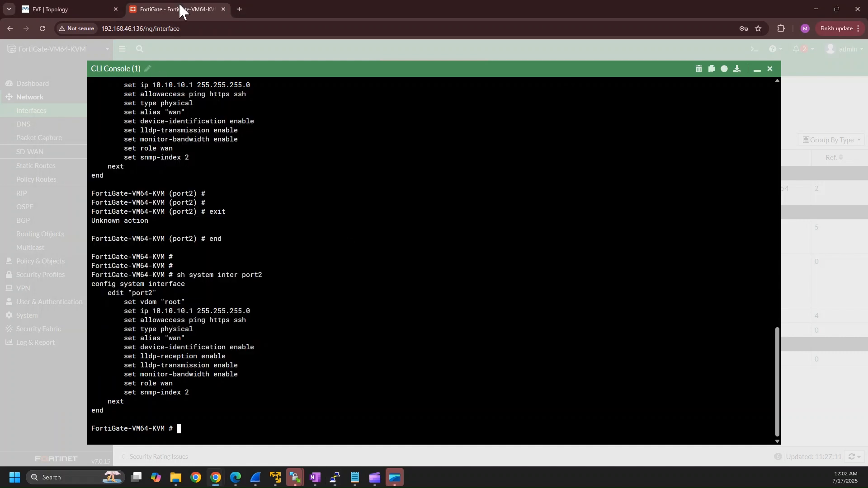
pyautogui.click(771, 70)
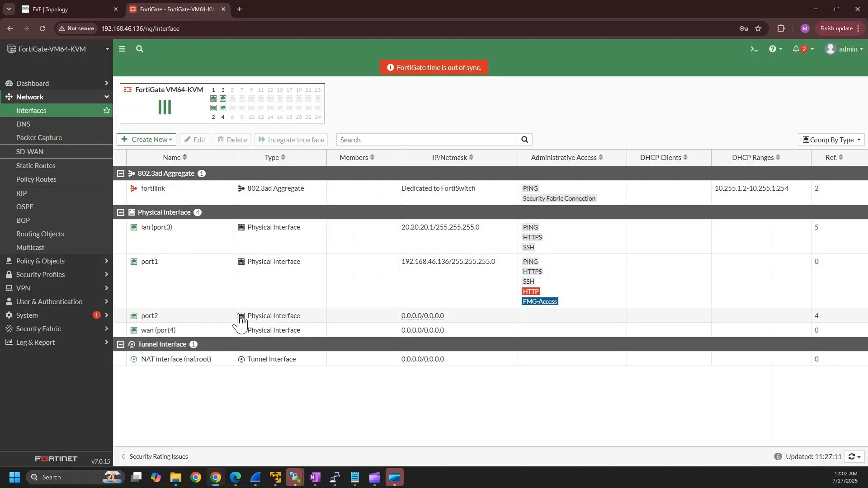
pyautogui.click(62, 97)
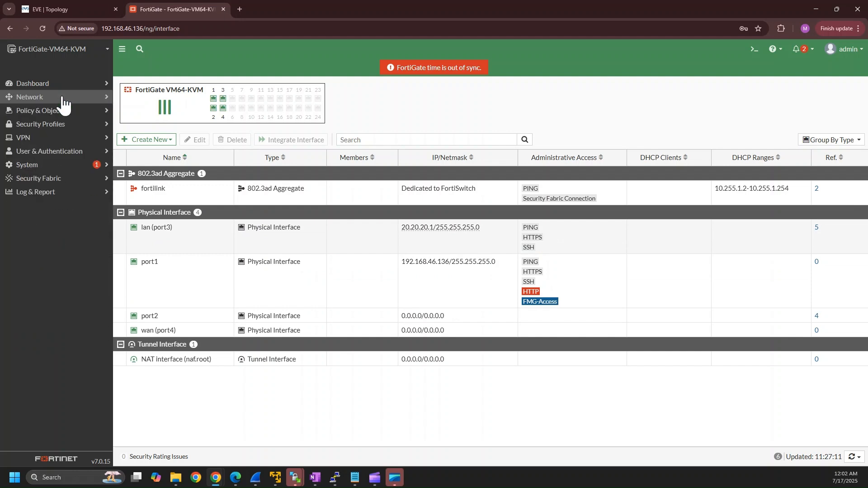
pyautogui.click(94, 98)
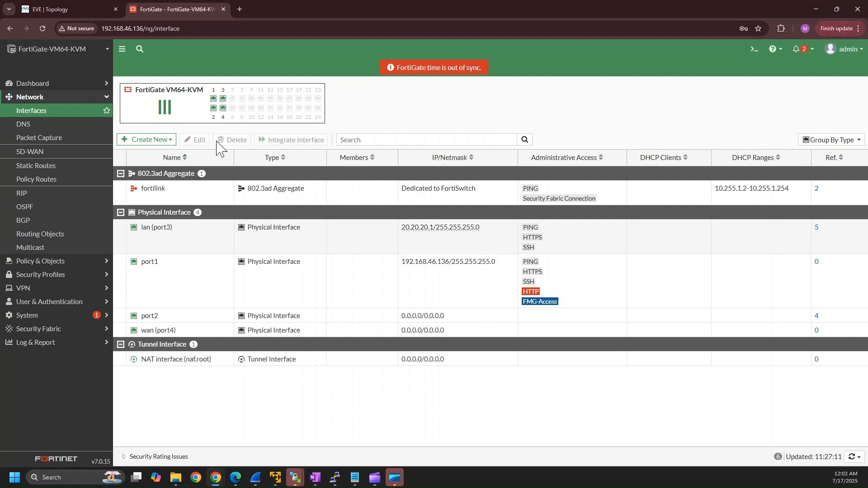
pyautogui.click(49, 125)
pyautogui.click(53, 113)
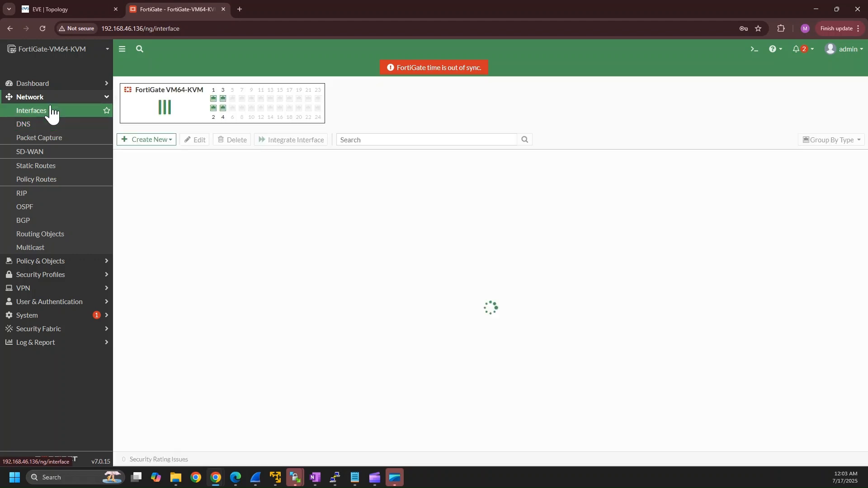